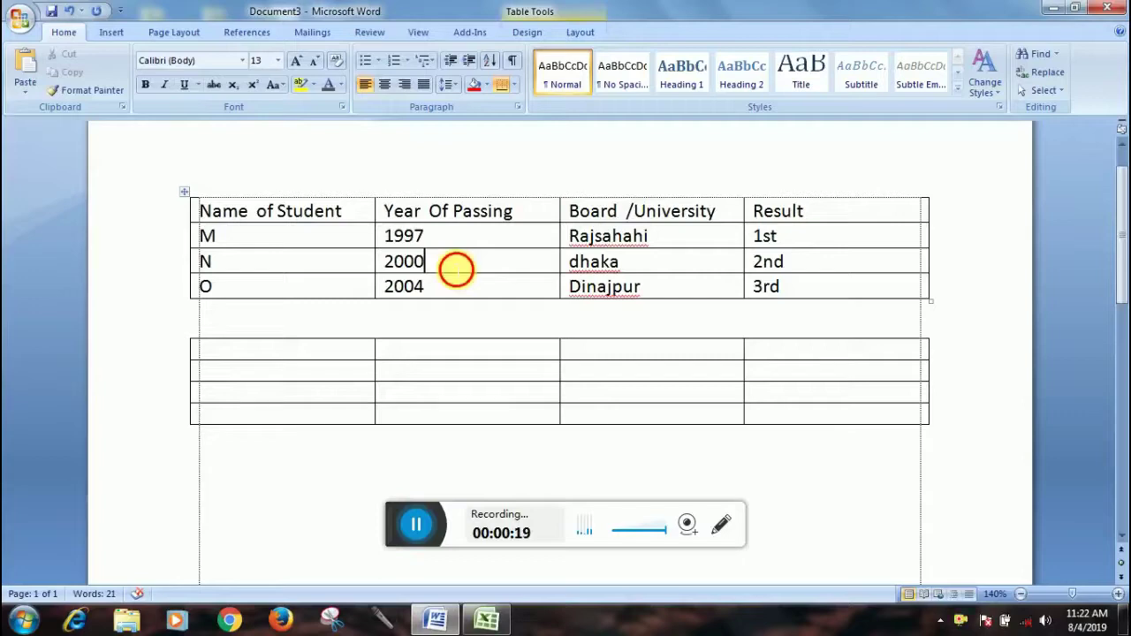
Apply a purple banded table style, then revert the table to plain Table Grid.
click(527, 30)
click(622, 97)
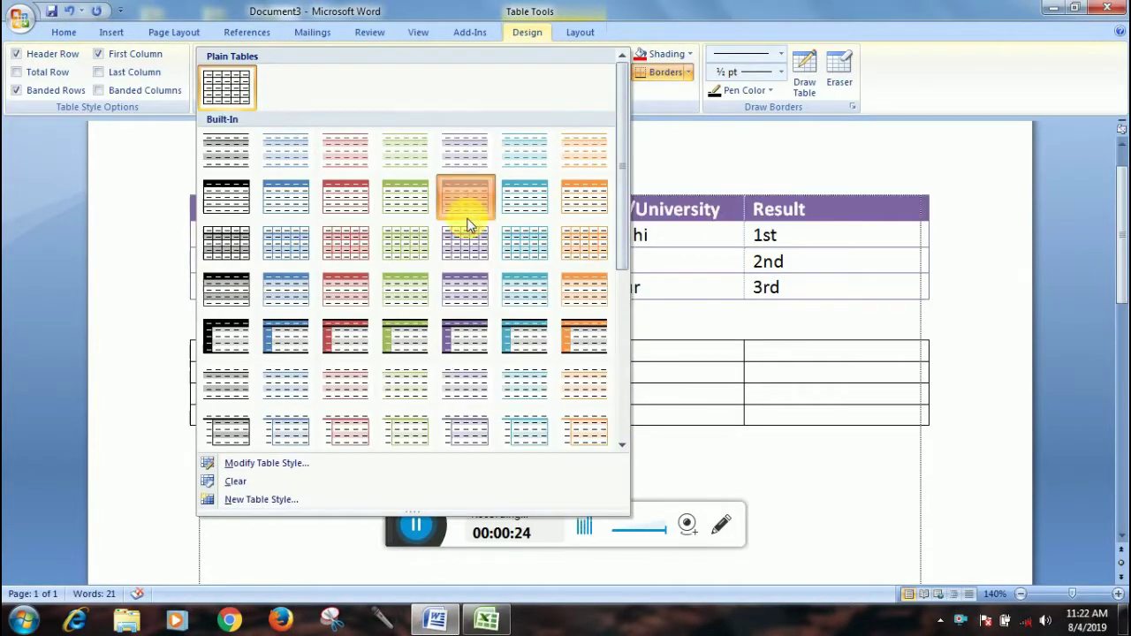
click(469, 211)
click(621, 95)
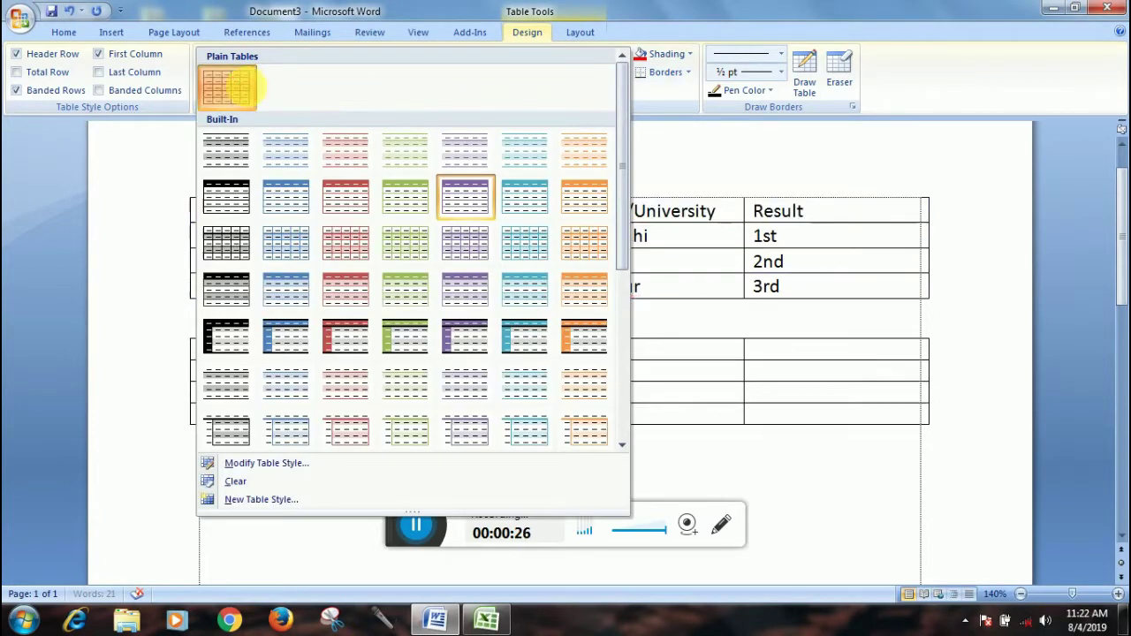
click(224, 83)
Shade the Year Of Passing column green, then set its shading back to No Color.
drag(519, 217, 504, 294)
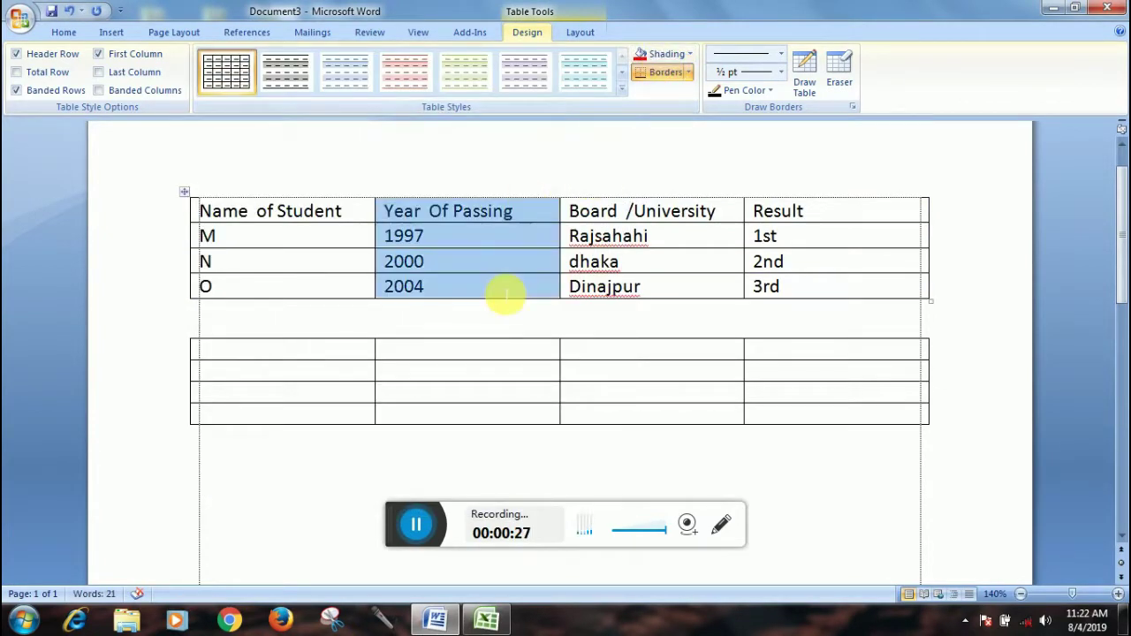
click(670, 58)
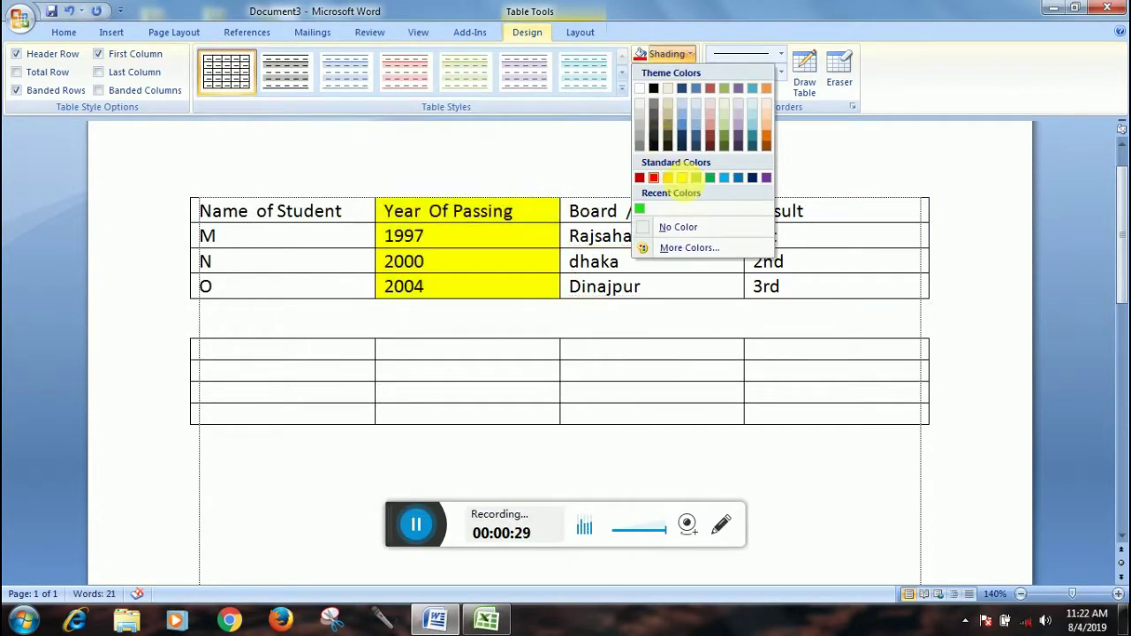
click(696, 177)
click(665, 56)
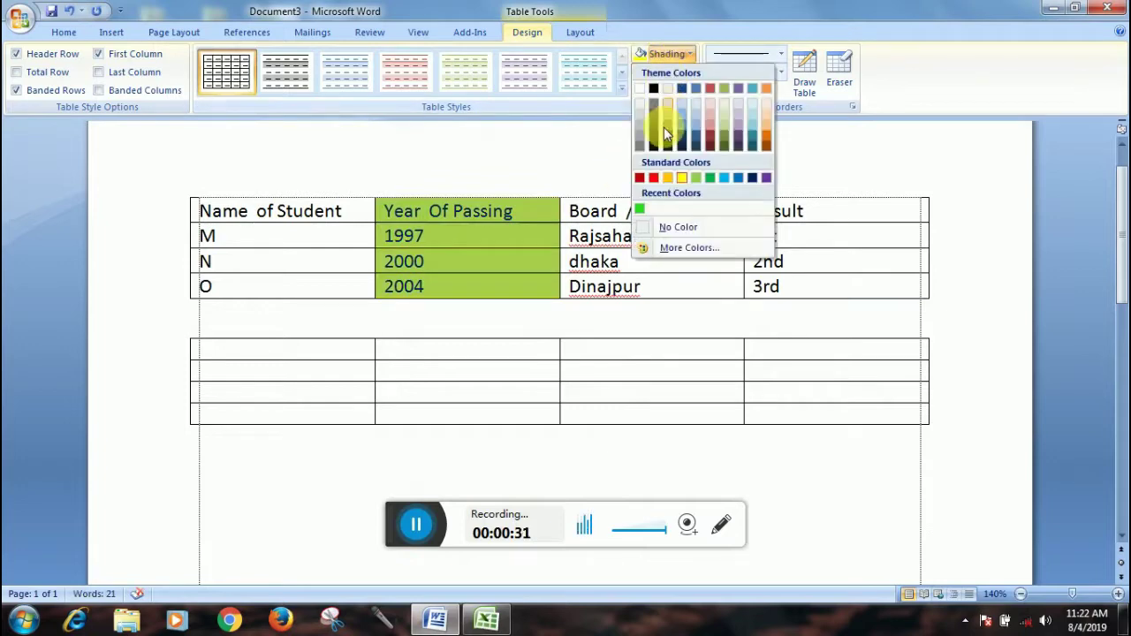
click(677, 225)
click(809, 77)
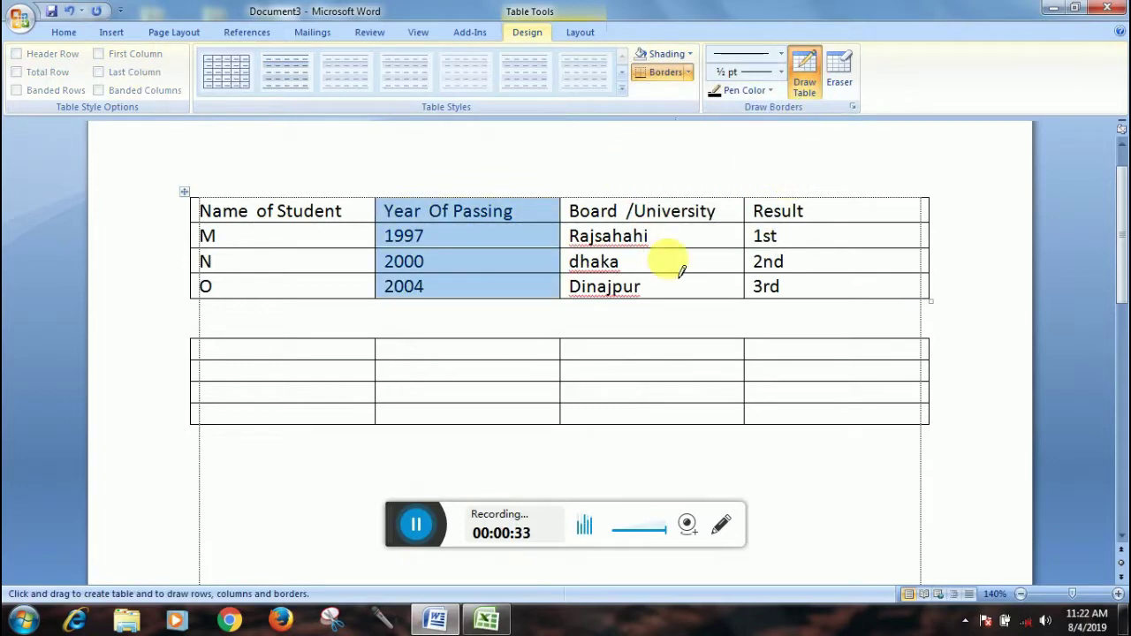
drag(665, 223, 665, 298)
click(840, 70)
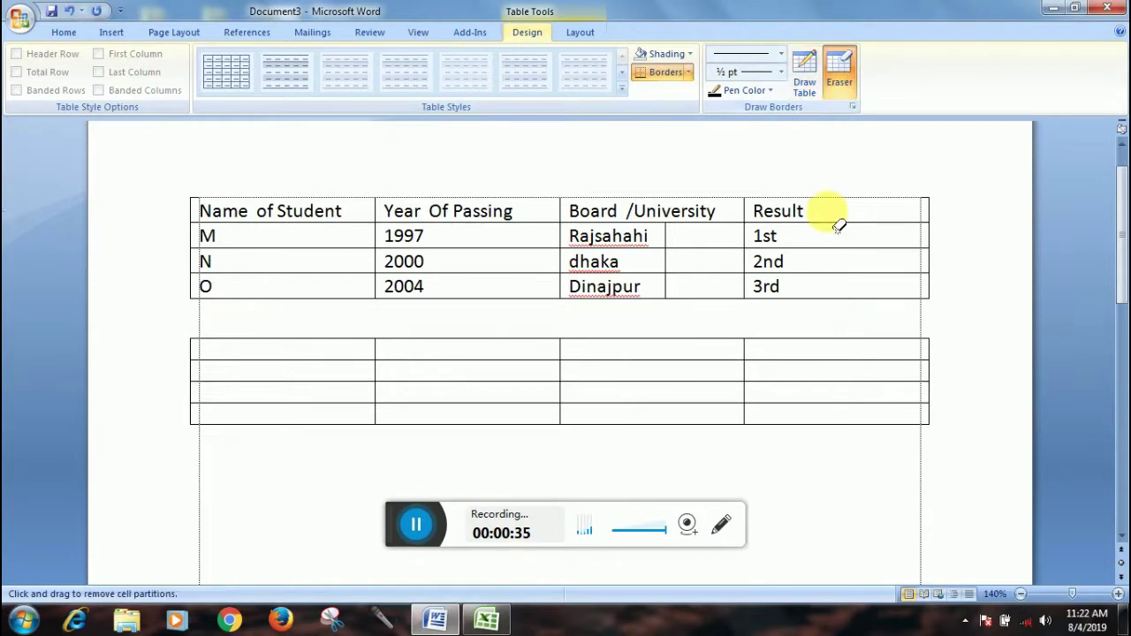
click(840, 249)
click(840, 274)
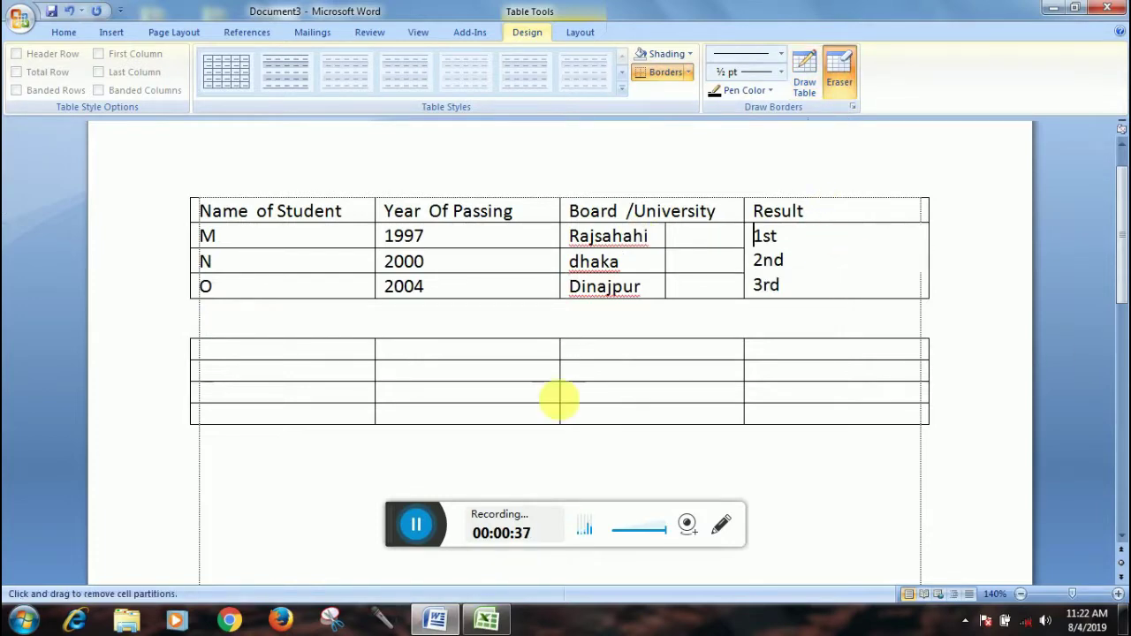
key(ctrl+z)
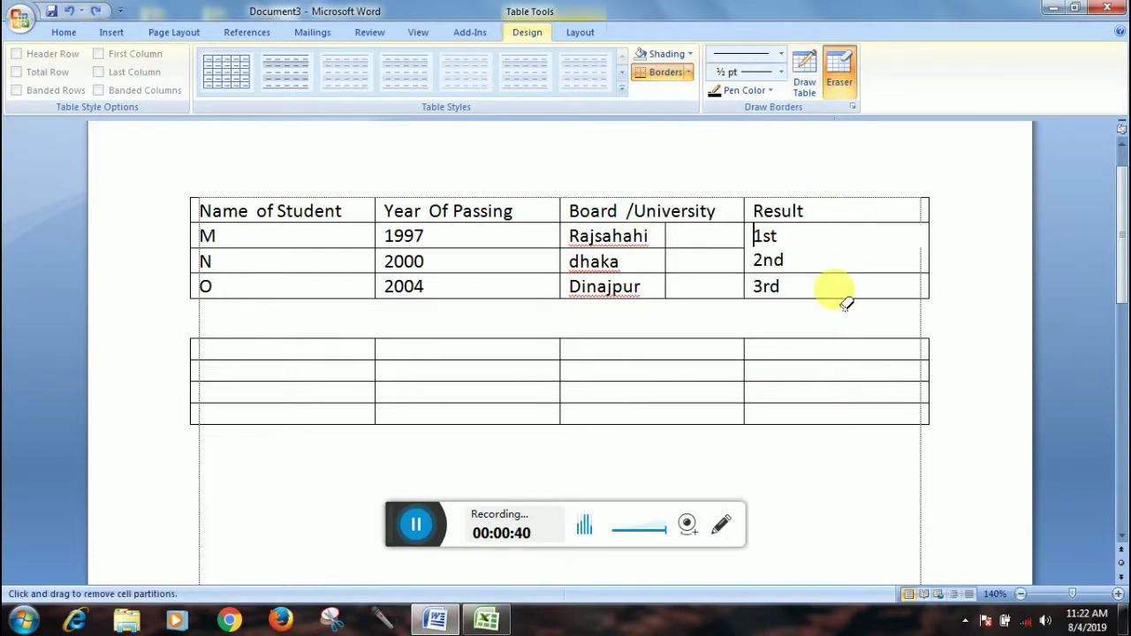
key(ctrl+z)
key(ctrl+z)
key(ctrl+z)
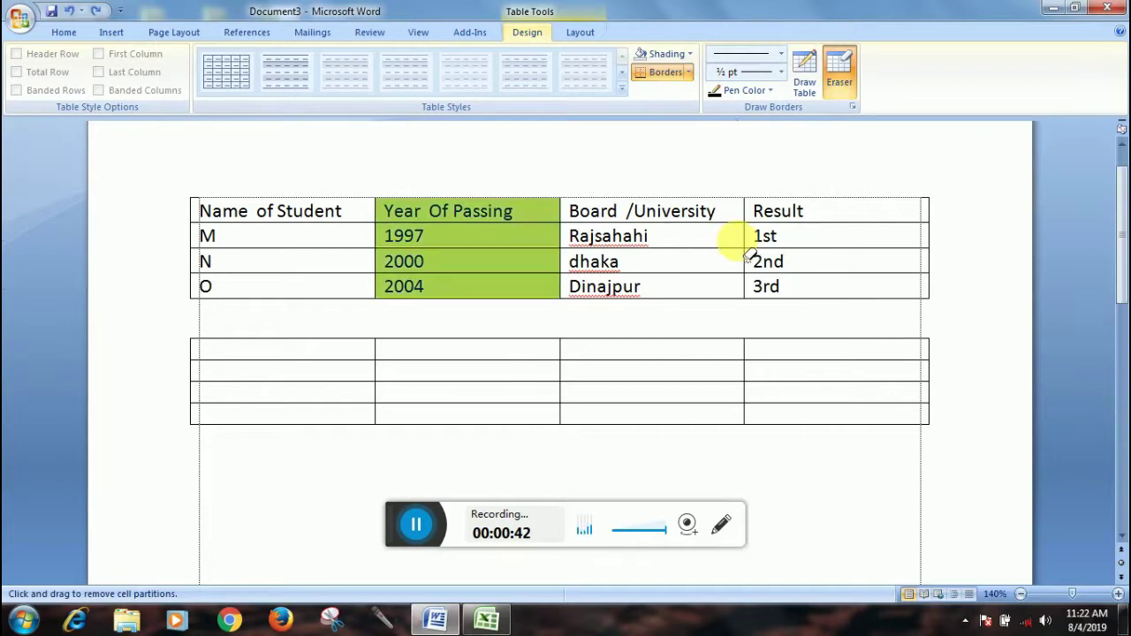
key(Escape)
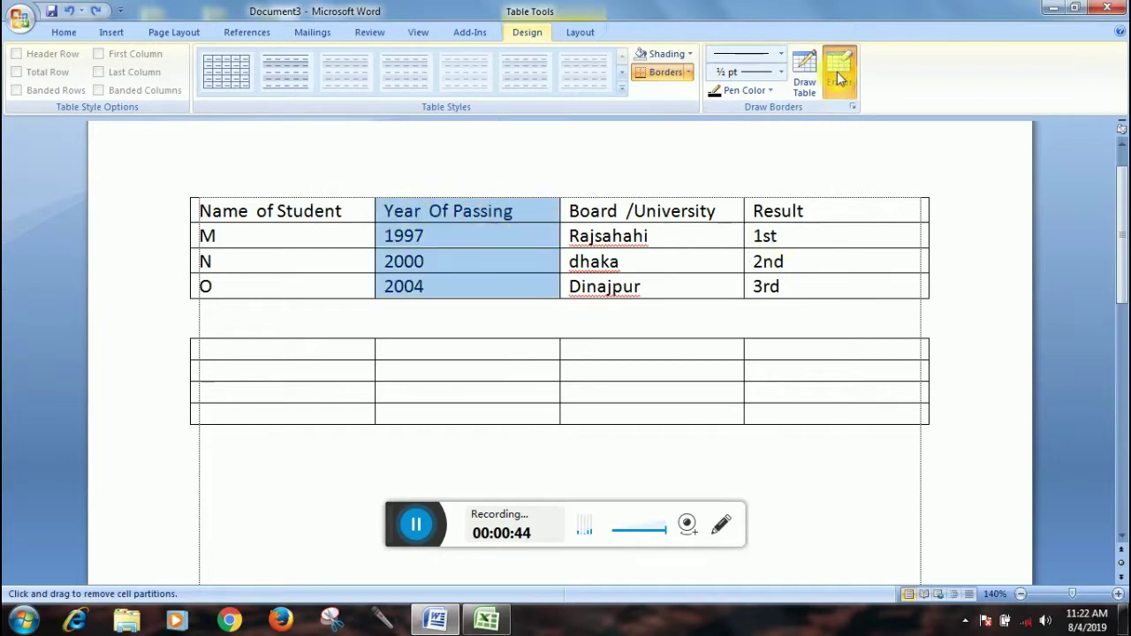
click(516, 260)
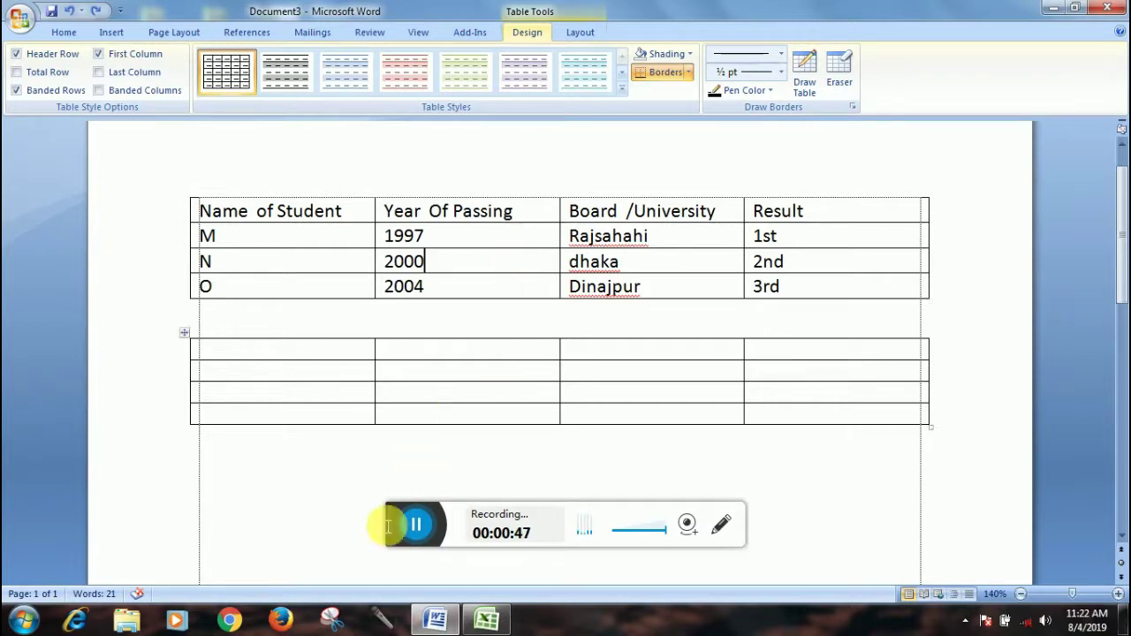
mouse_move(446, 531)
mouse_down()
mouse_move(823, 533)
mouse_move(1110, 569)
mouse_up()
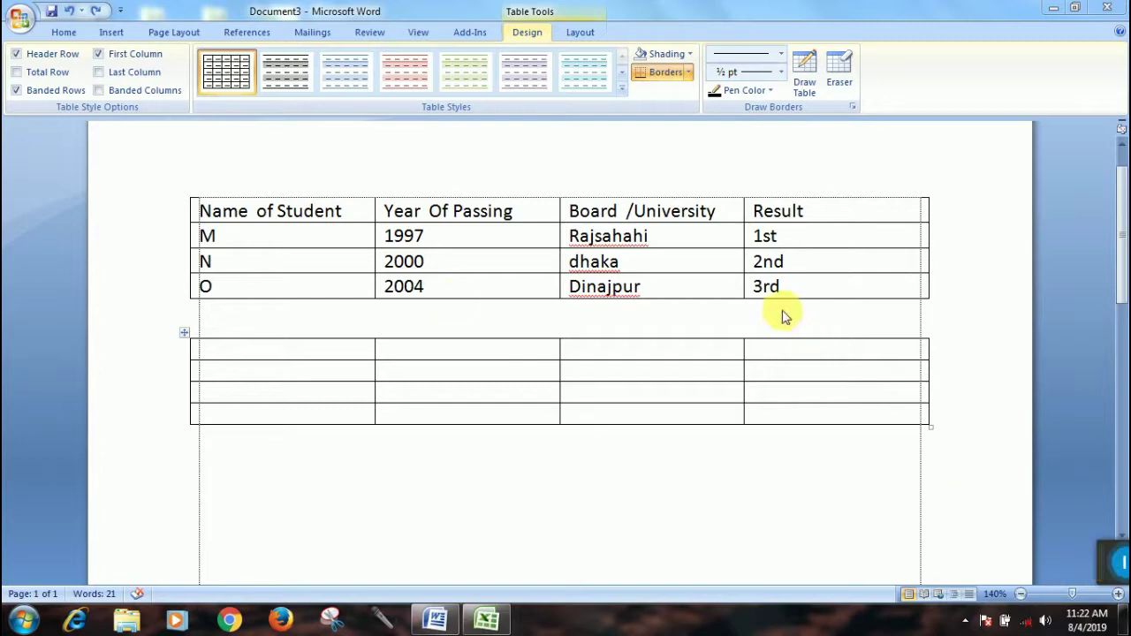
click(427, 262)
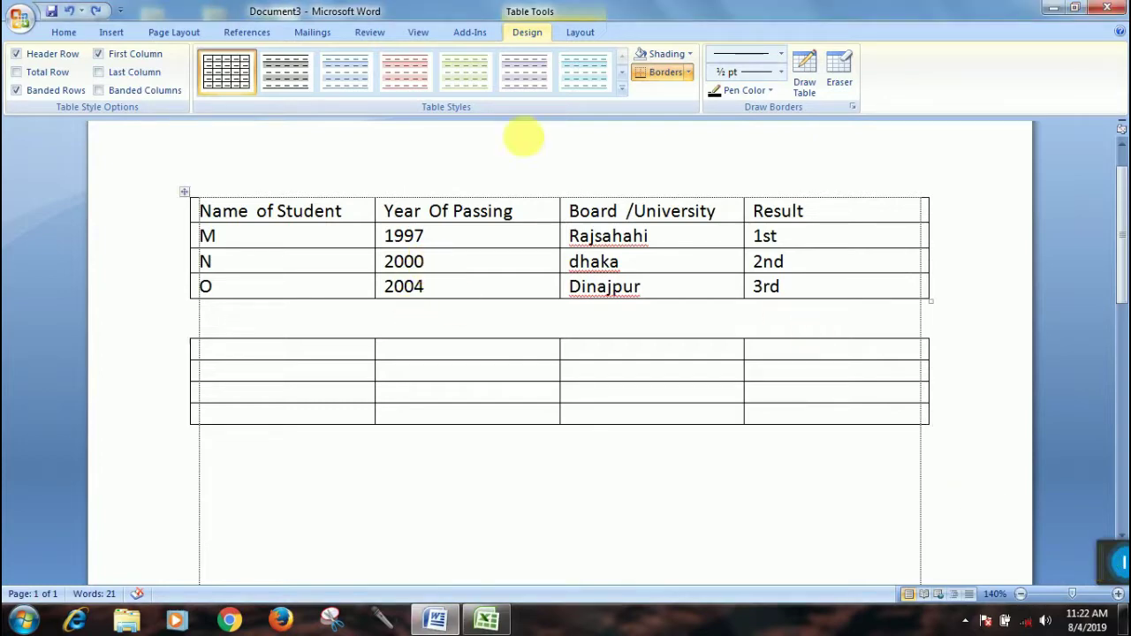
double_click(526, 37)
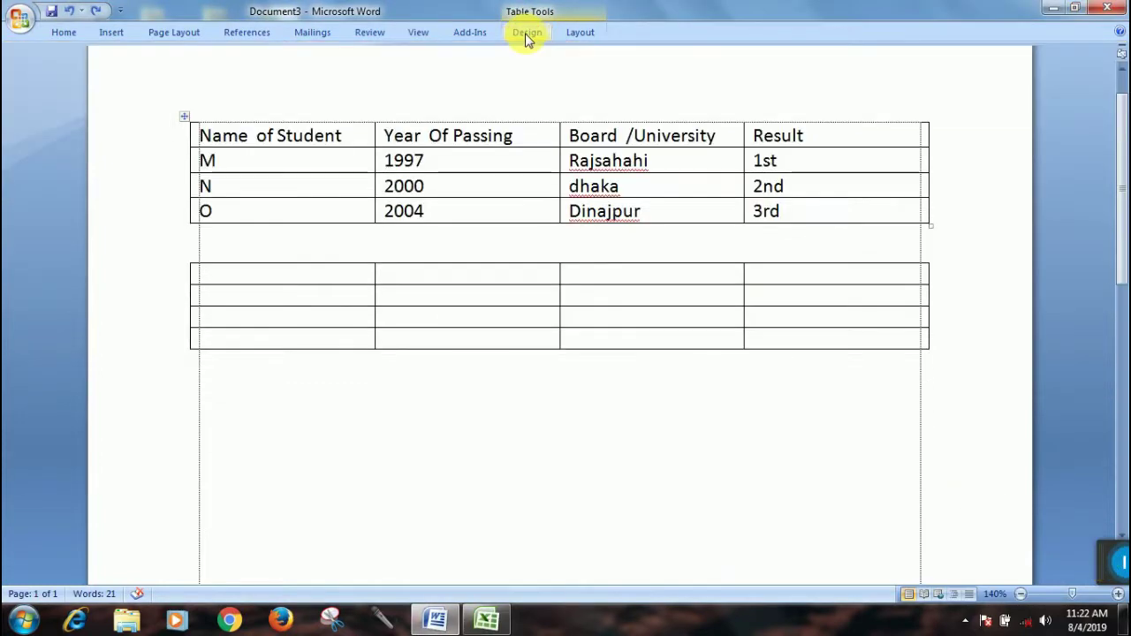
double_click(530, 34)
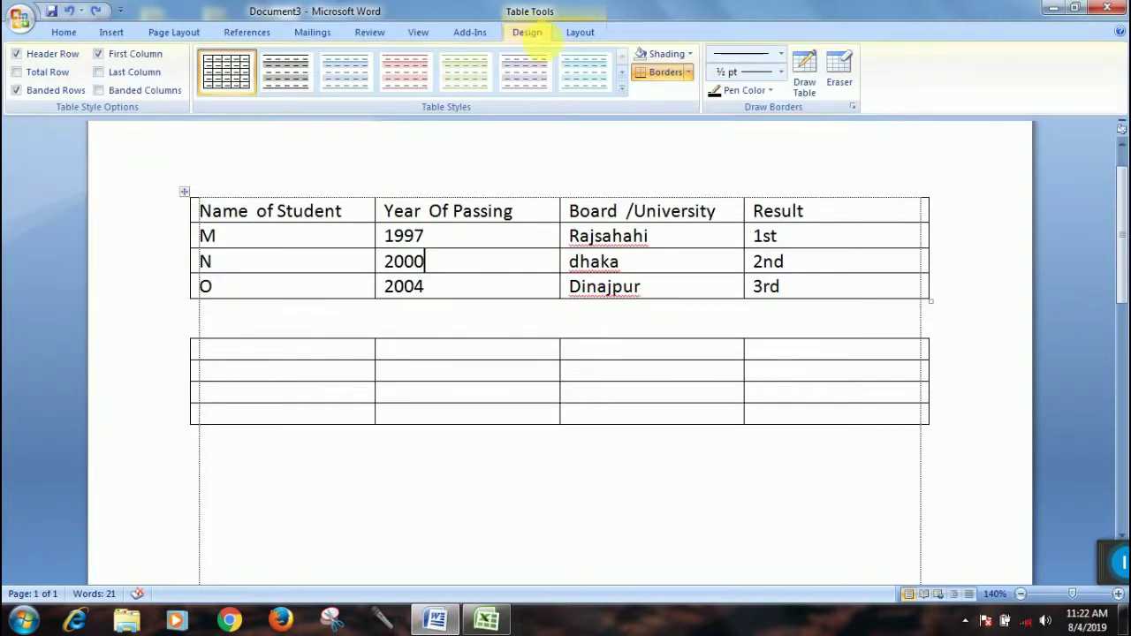
Insert an empty row above the N (2000) row using Insert Above on the Layout tab.
click(588, 36)
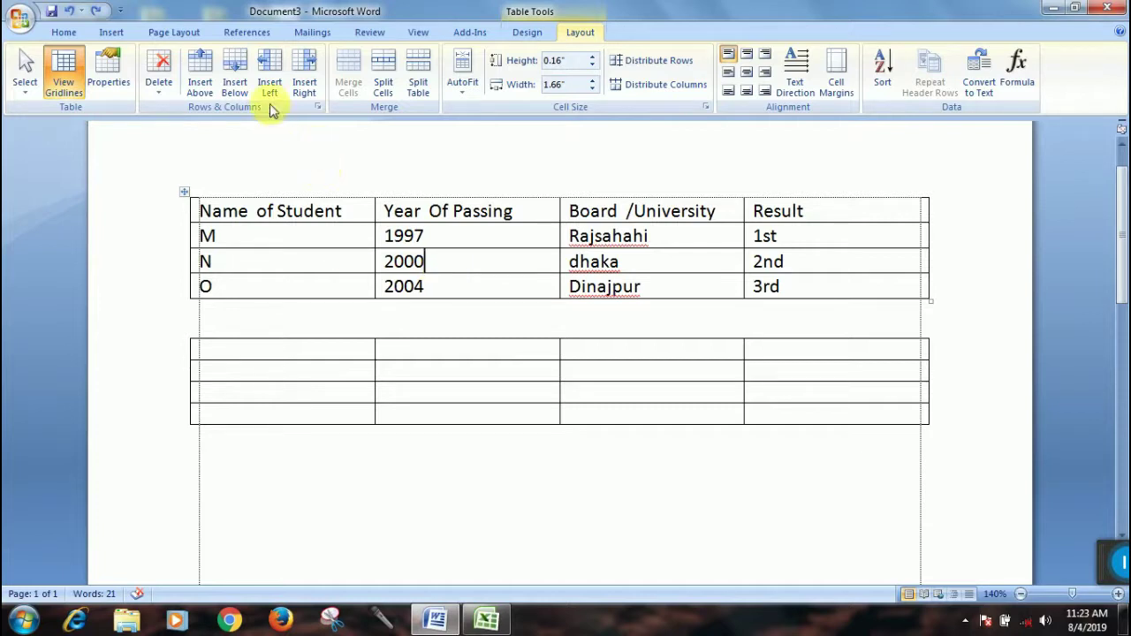
click(210, 71)
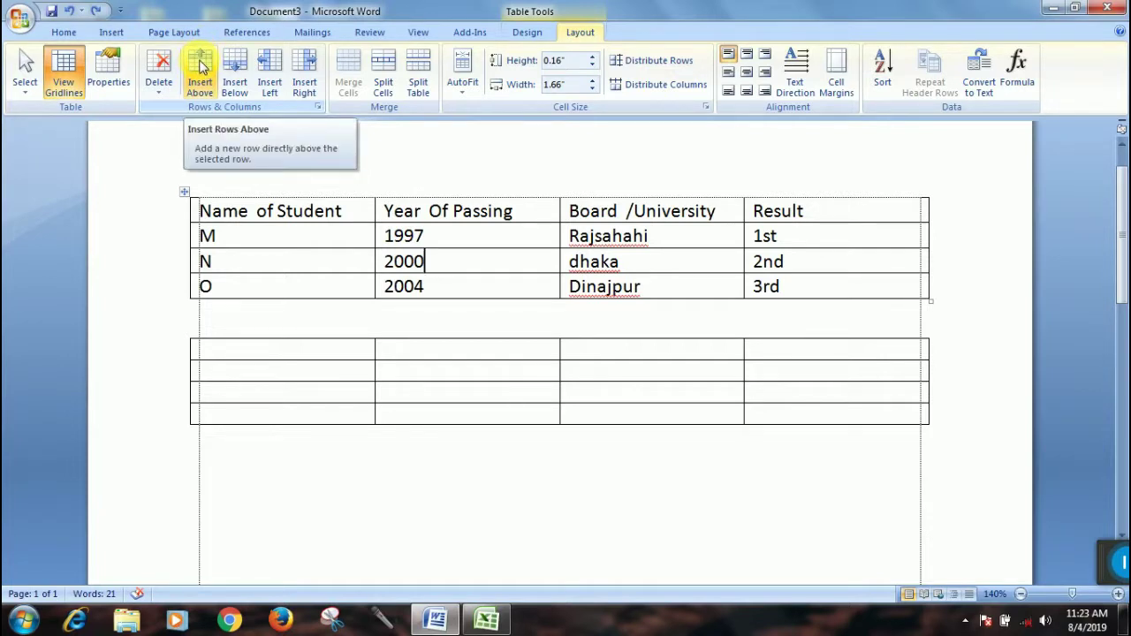
click(202, 67)
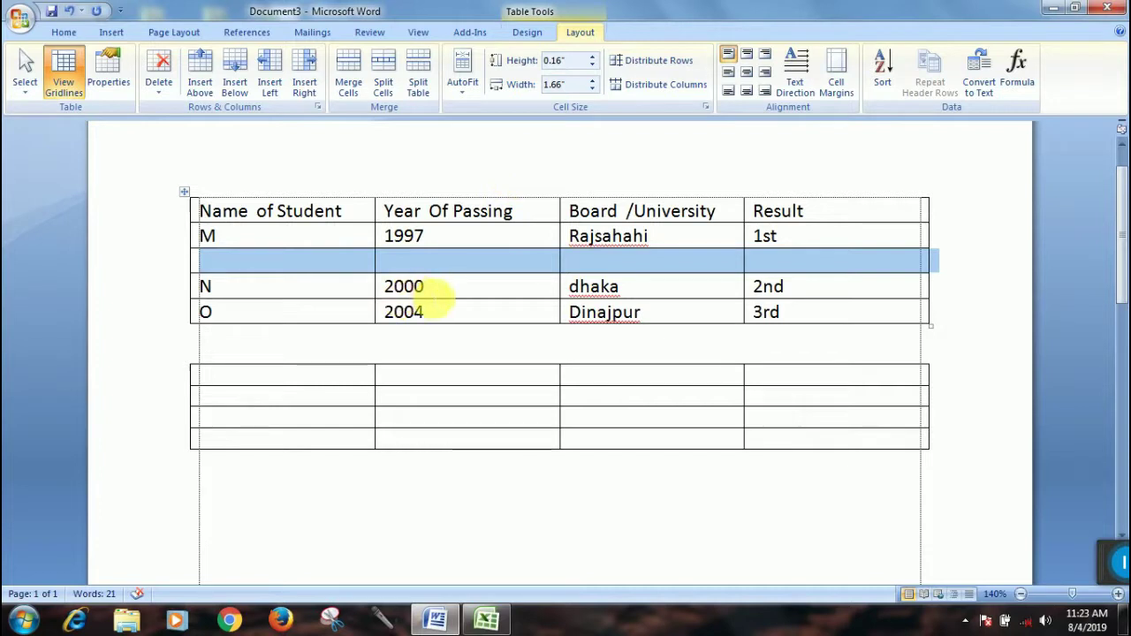
click(434, 296)
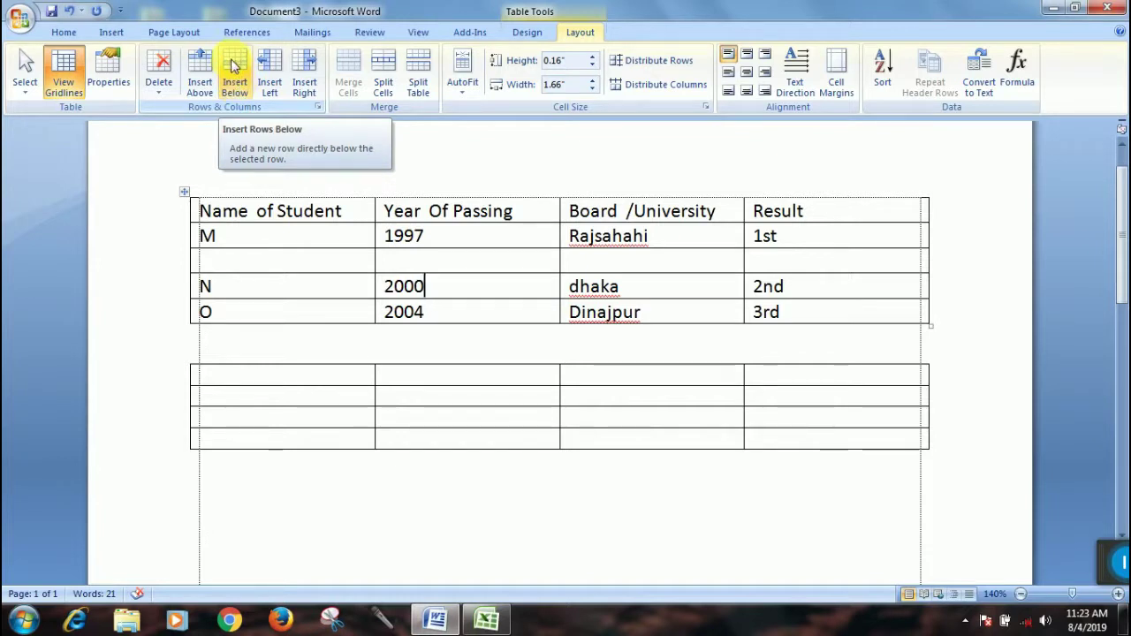
Insert another empty row below the N (2000) row with Insert Below.
click(234, 66)
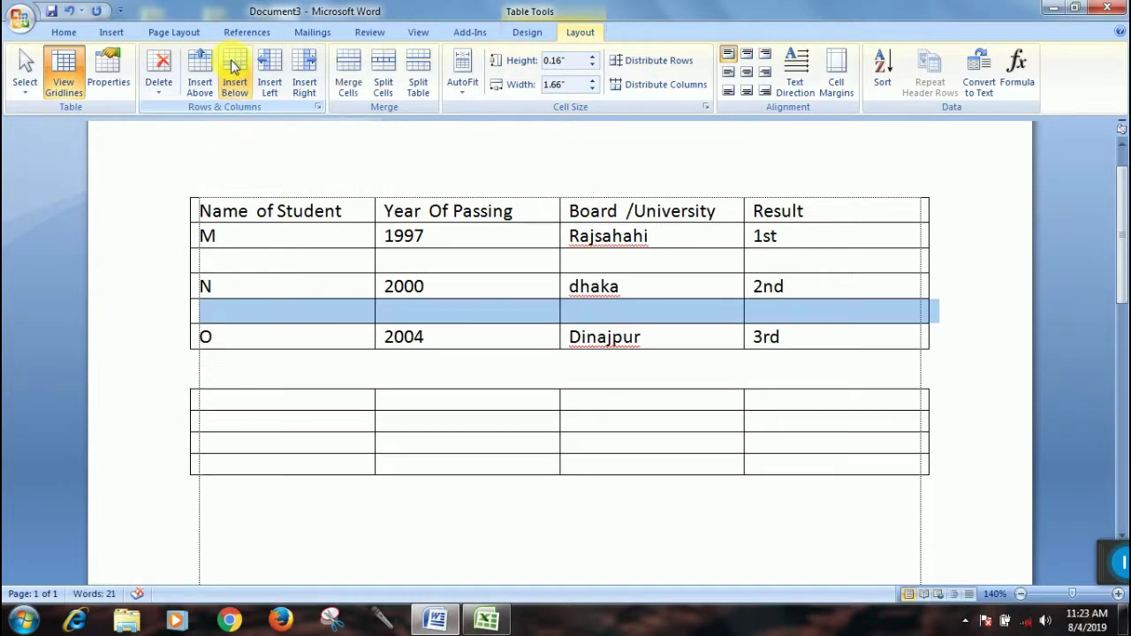
click(444, 292)
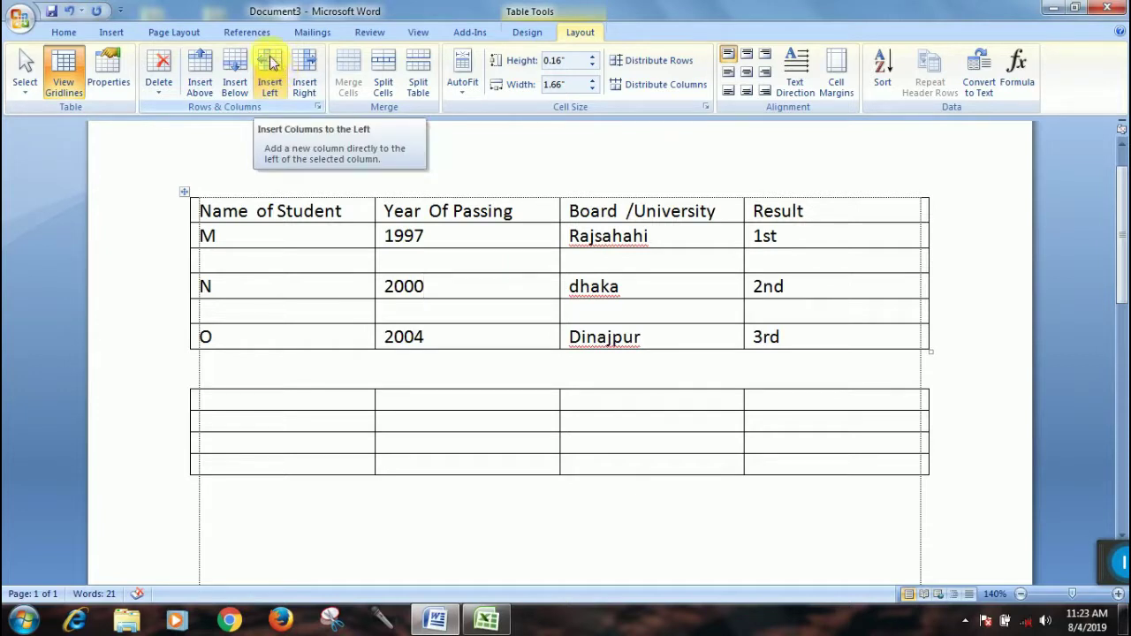
Insert blank columns left and right of Year Of Passing, then select the right-hand new column.
click(262, 70)
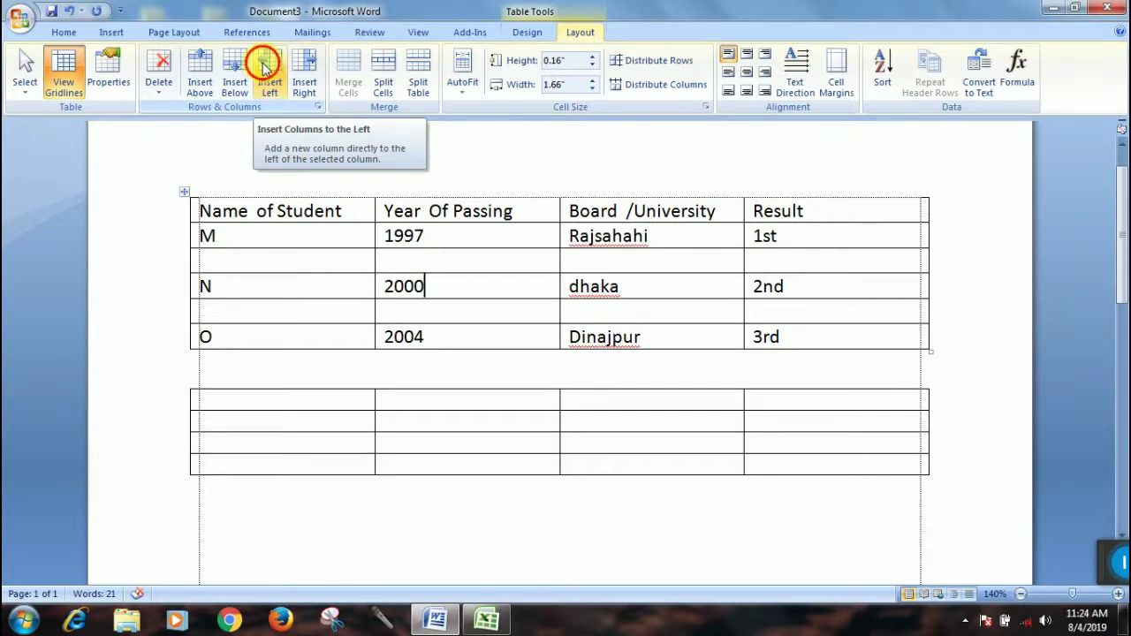
click(265, 71)
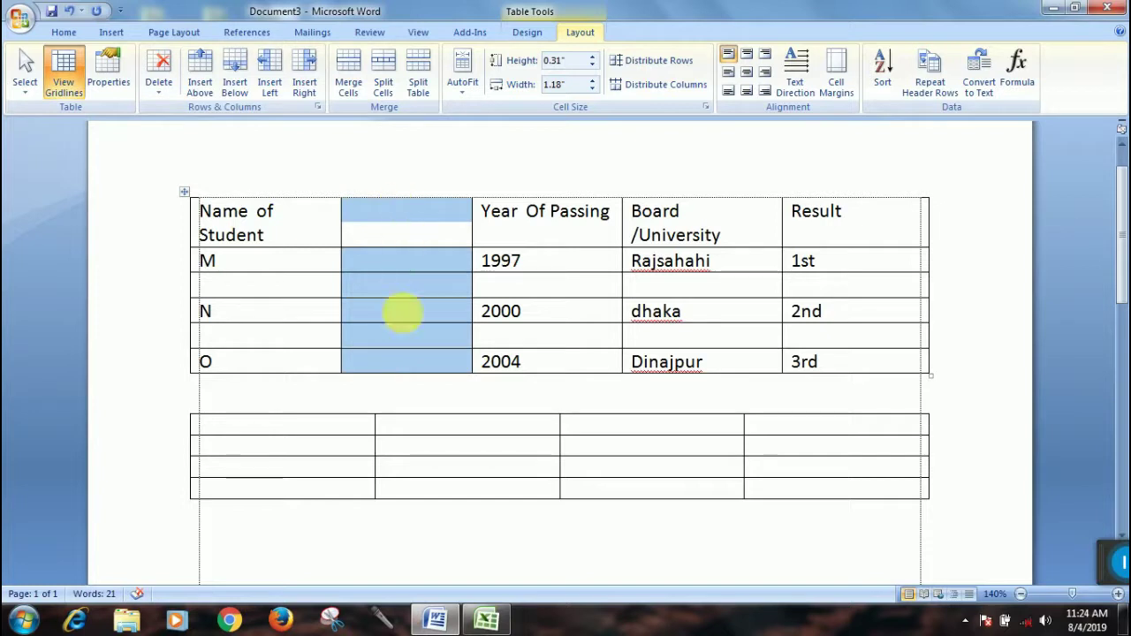
click(527, 311)
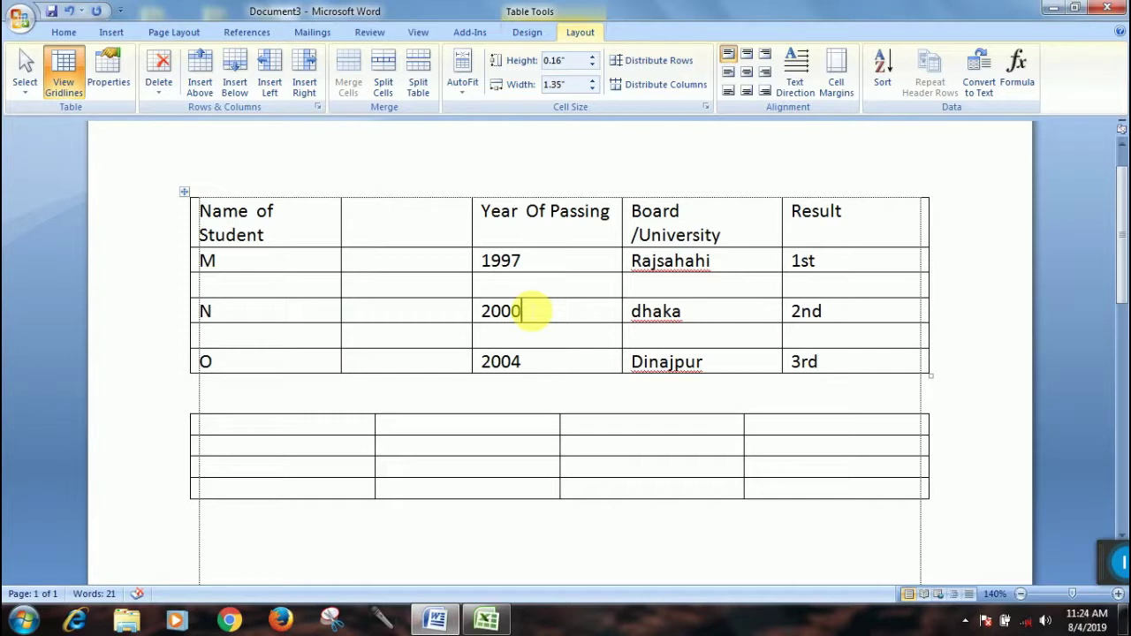
click(298, 72)
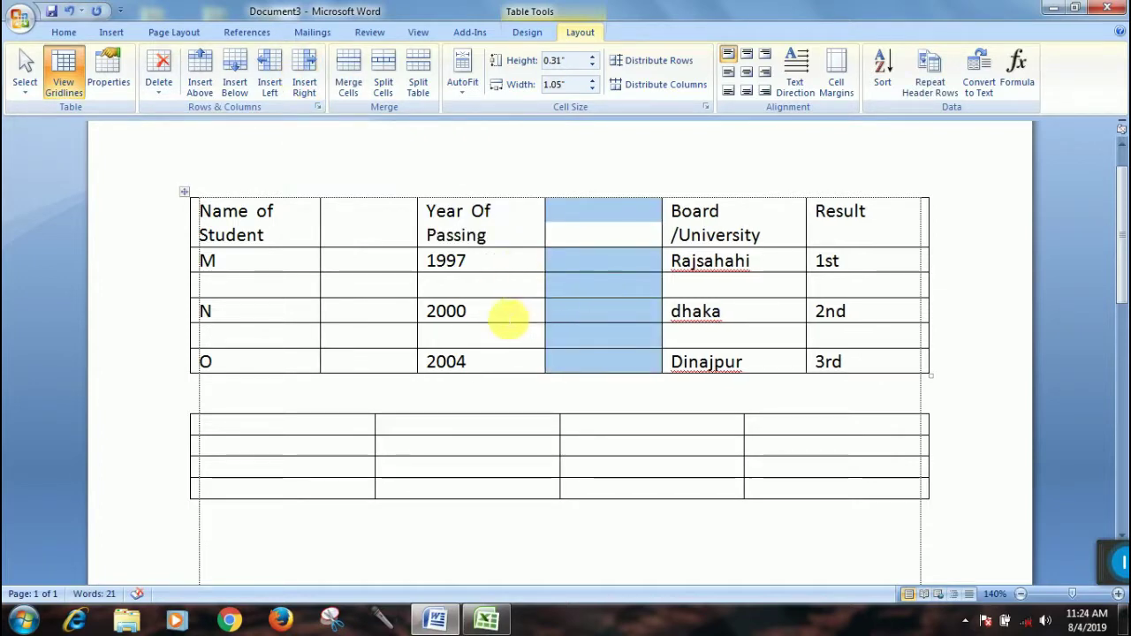
click(504, 323)
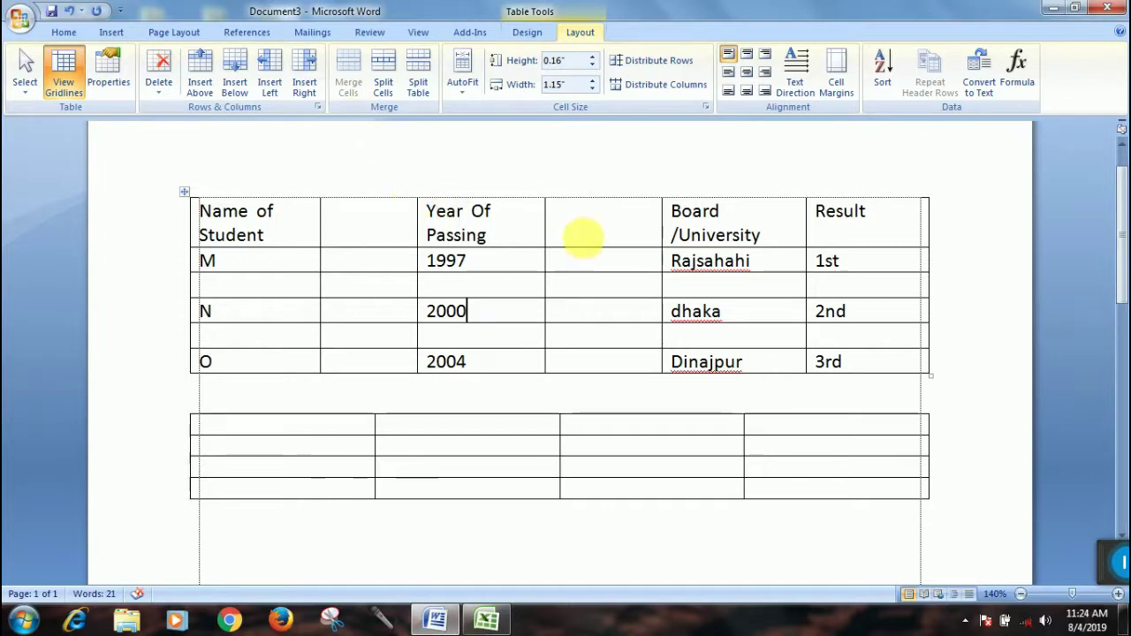
drag(586, 237, 582, 362)
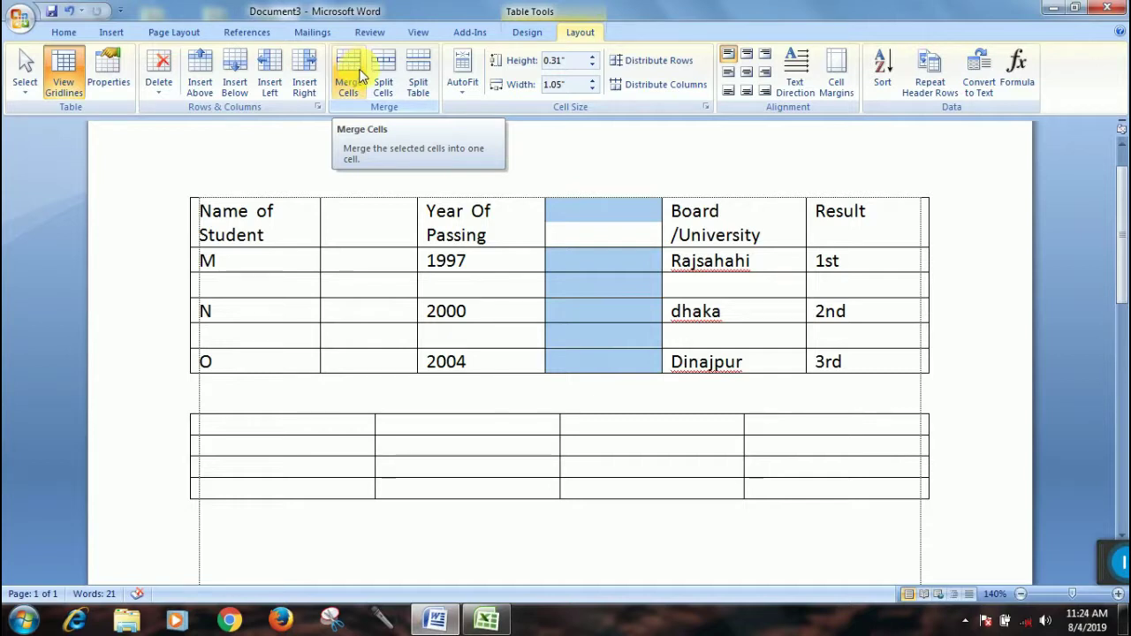
Select all cells of the empty column after Year Of Passing and merge them into one.
click(594, 252)
drag(599, 209, 588, 364)
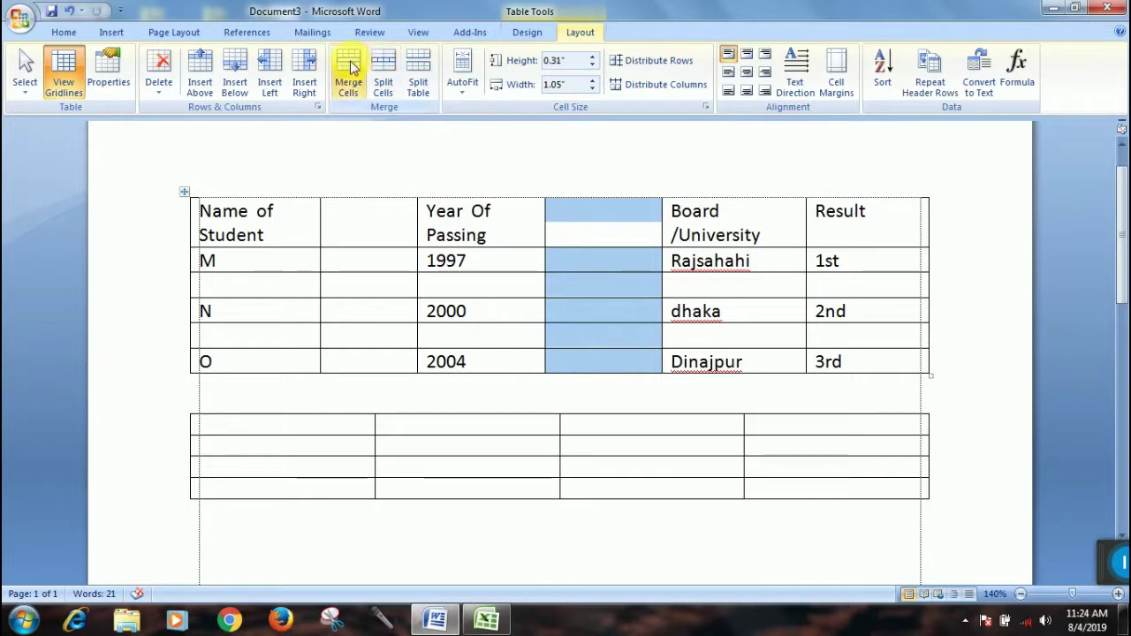
click(353, 74)
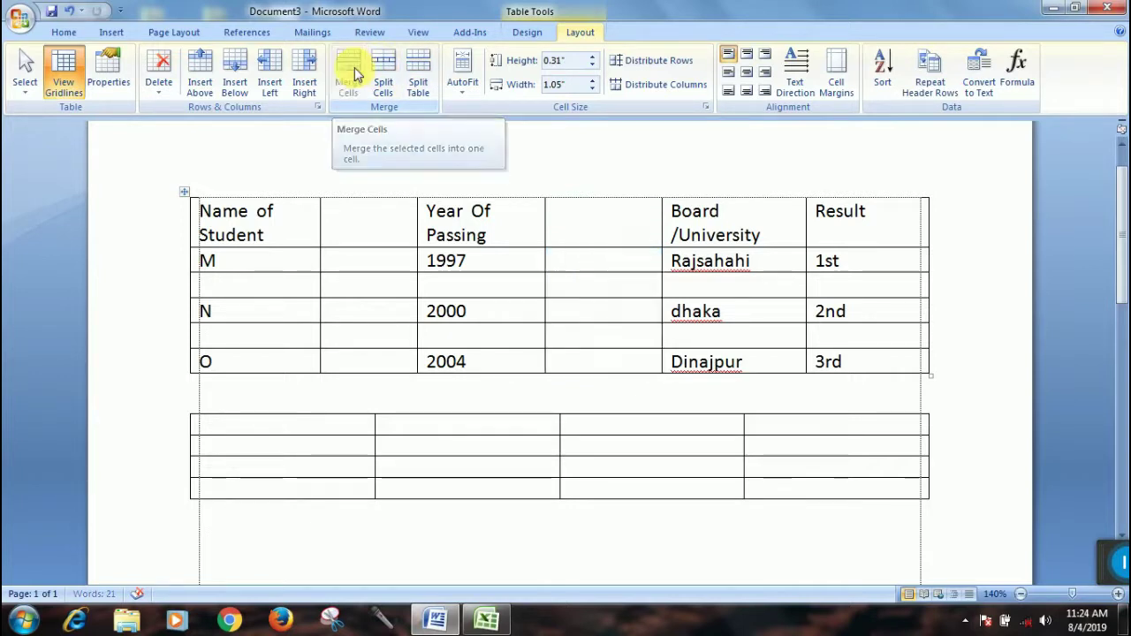
click(576, 237)
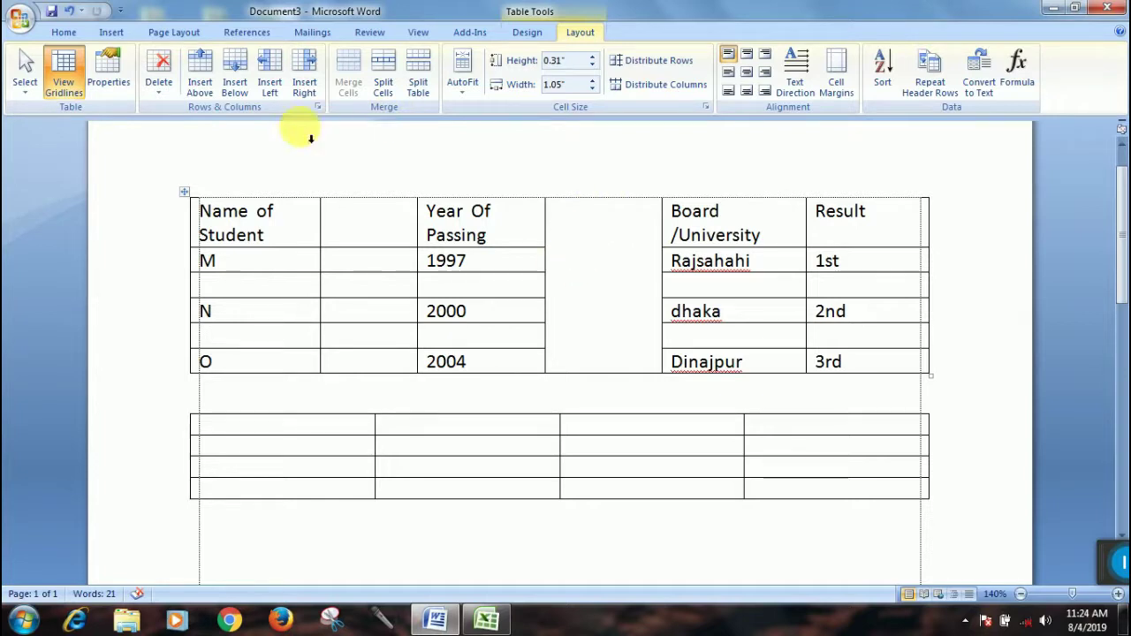
Delete the merged empty column and the empty second column, leaving four columns.
click(164, 80)
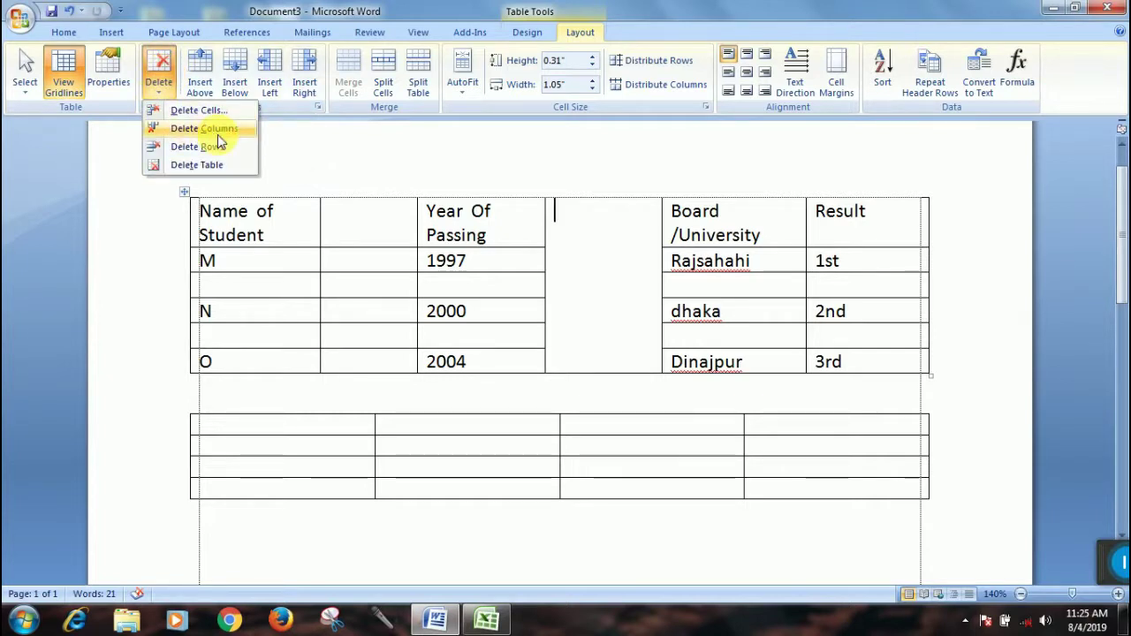
click(218, 133)
click(351, 263)
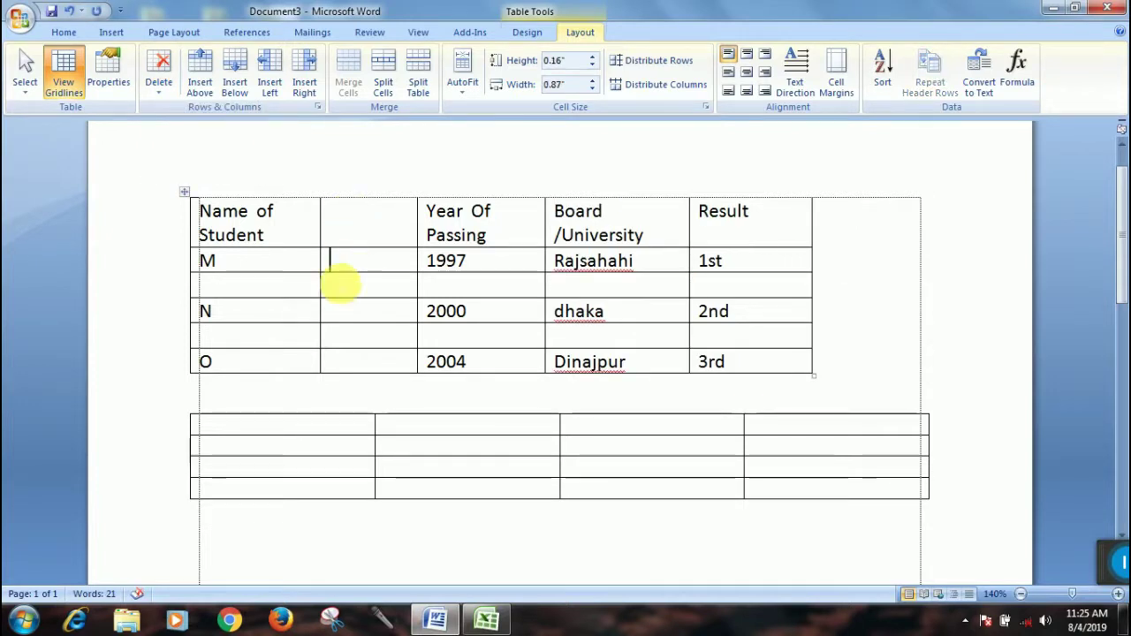
click(159, 77)
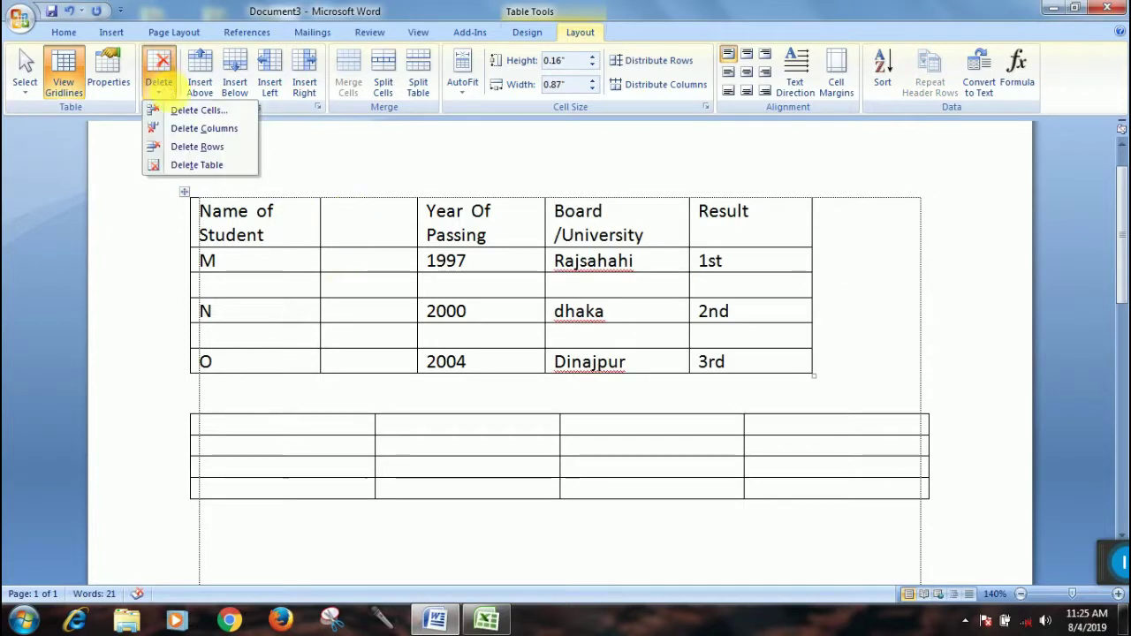
click(198, 130)
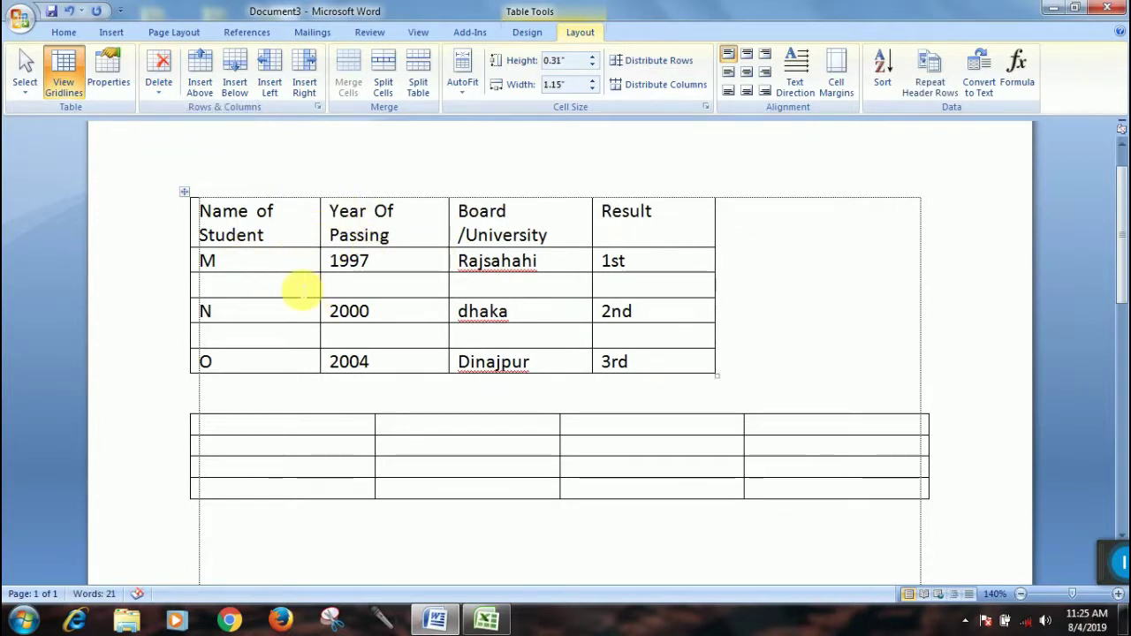
Delete the blank row under M and the remaining blank row with Delete Rows.
click(299, 289)
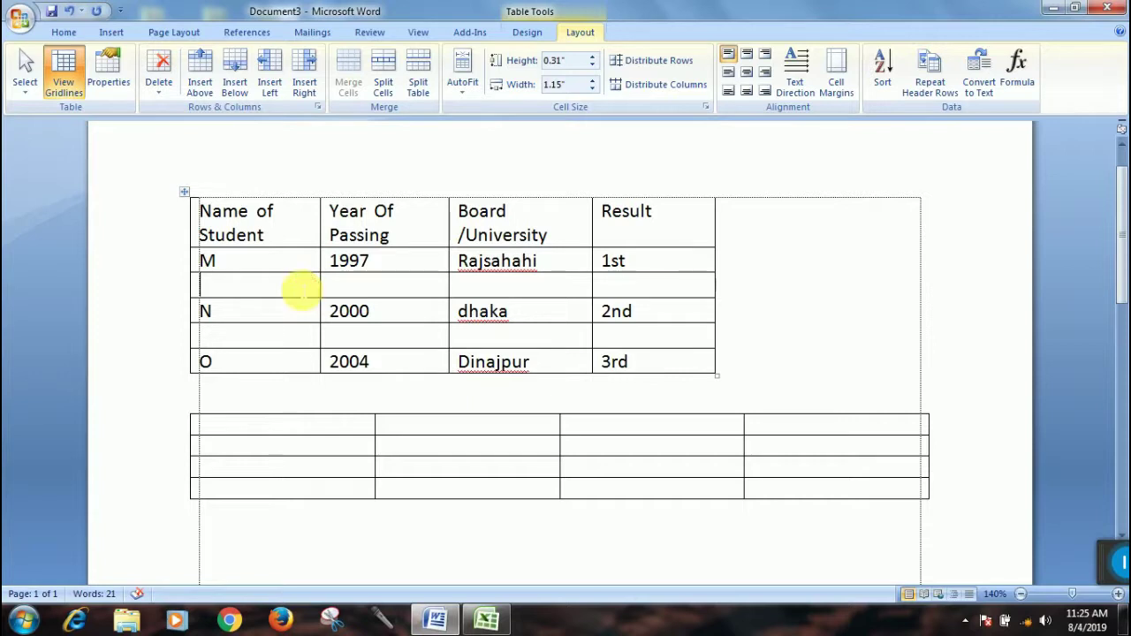
click(165, 75)
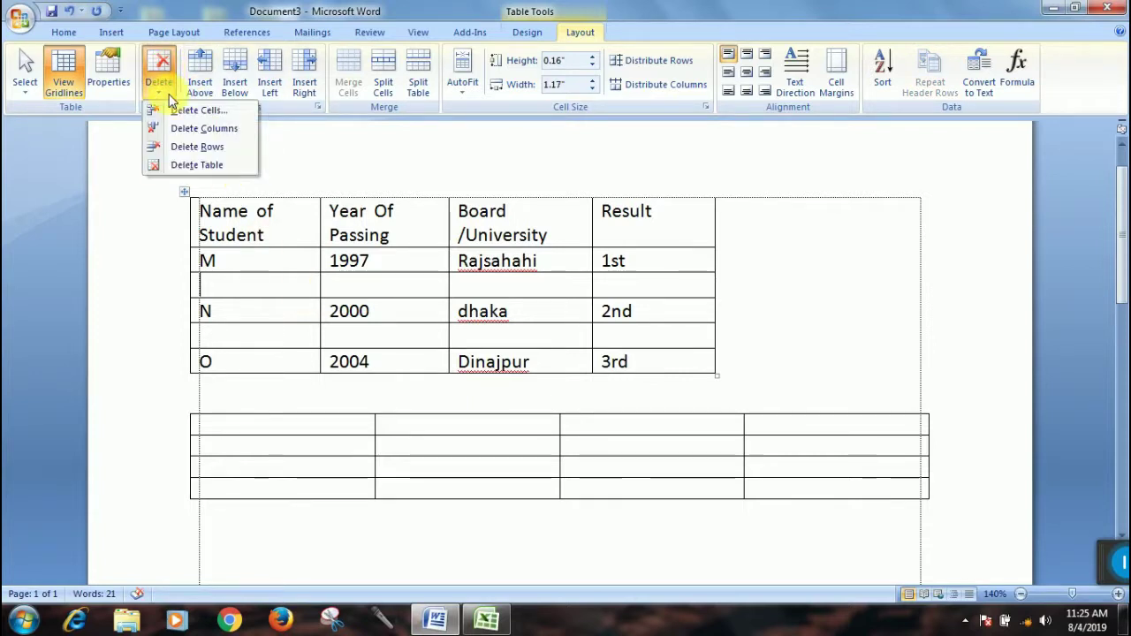
click(204, 147)
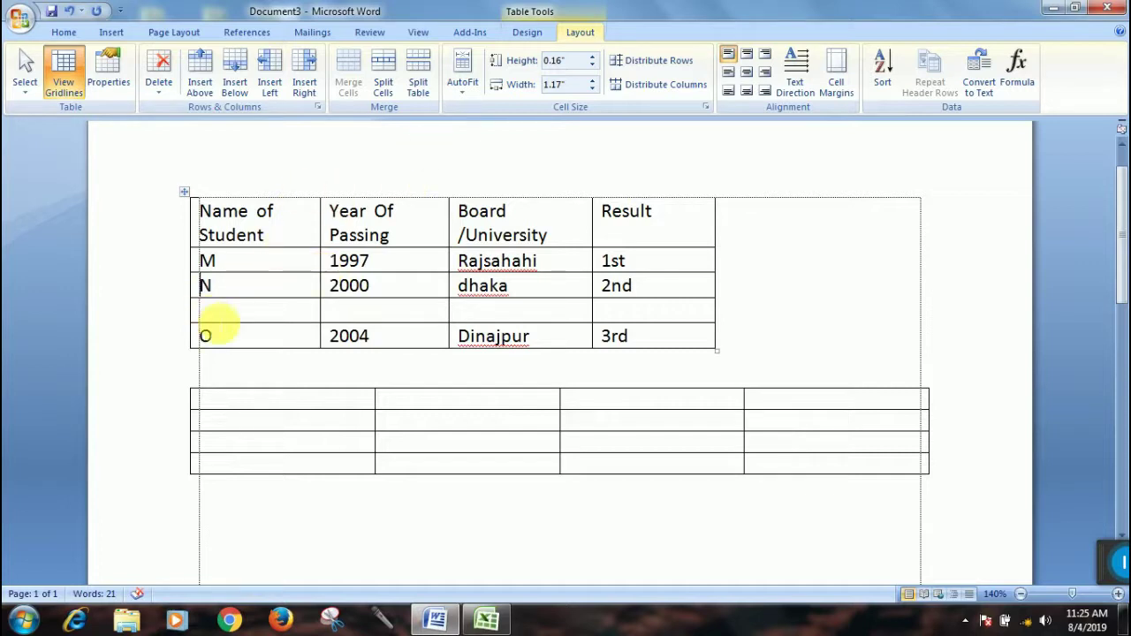
click(210, 311)
click(160, 75)
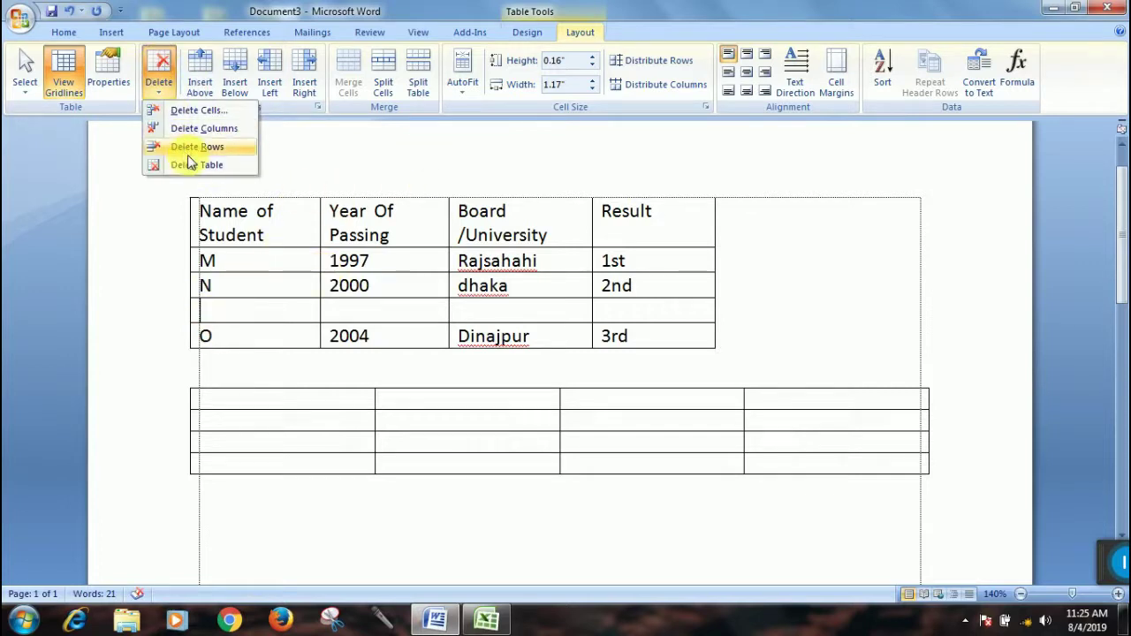
click(188, 152)
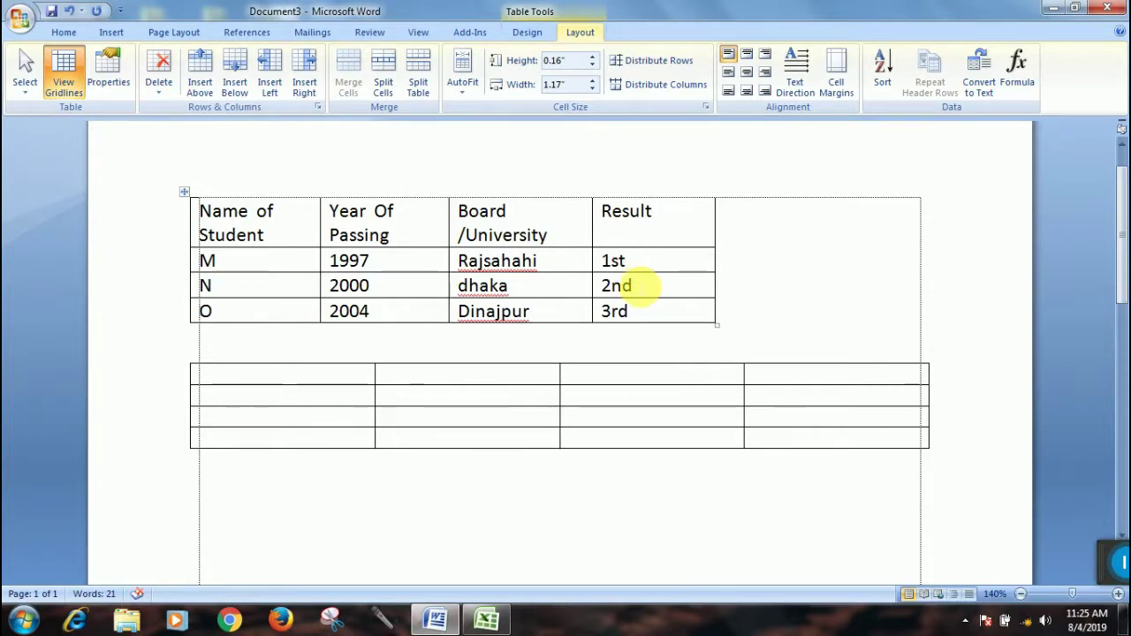
click(467, 418)
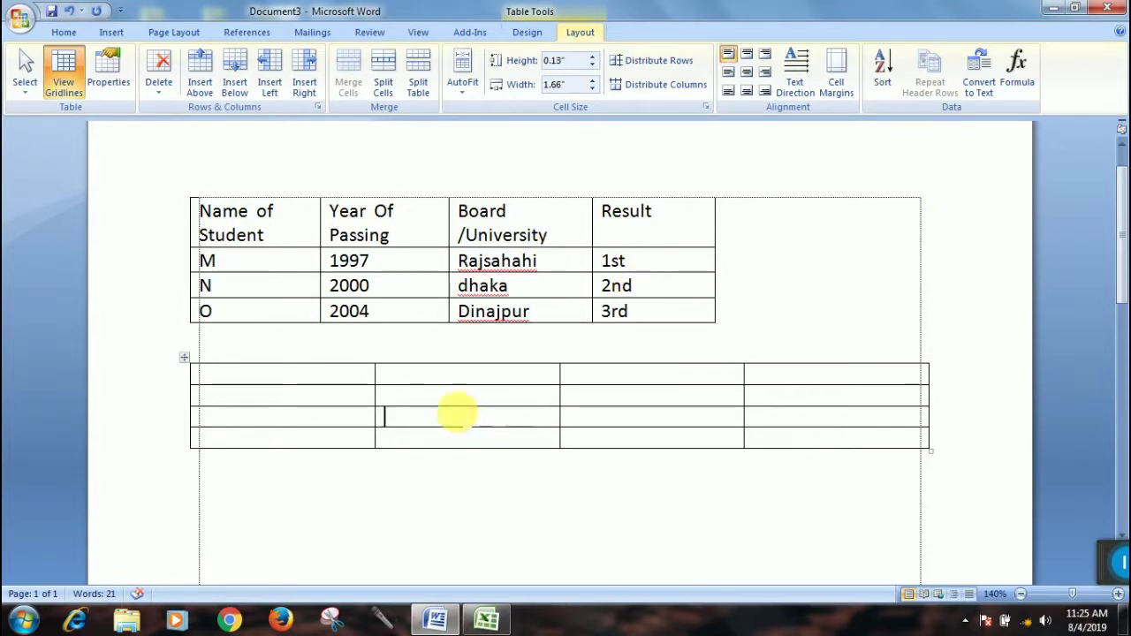
click(159, 75)
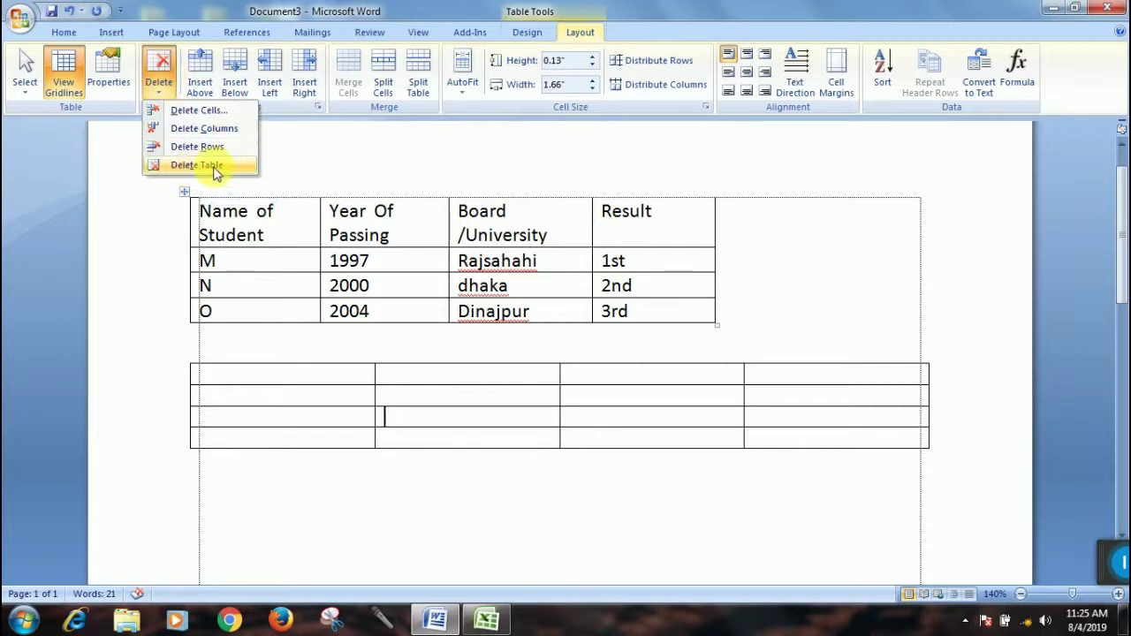
click(213, 165)
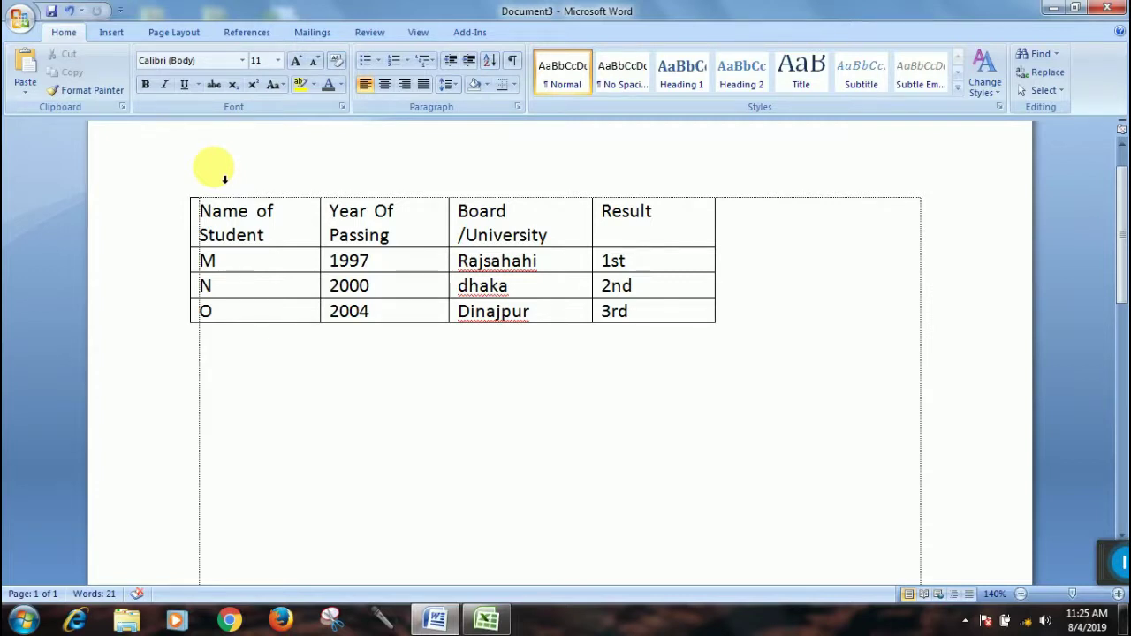
key(ctrl+z)
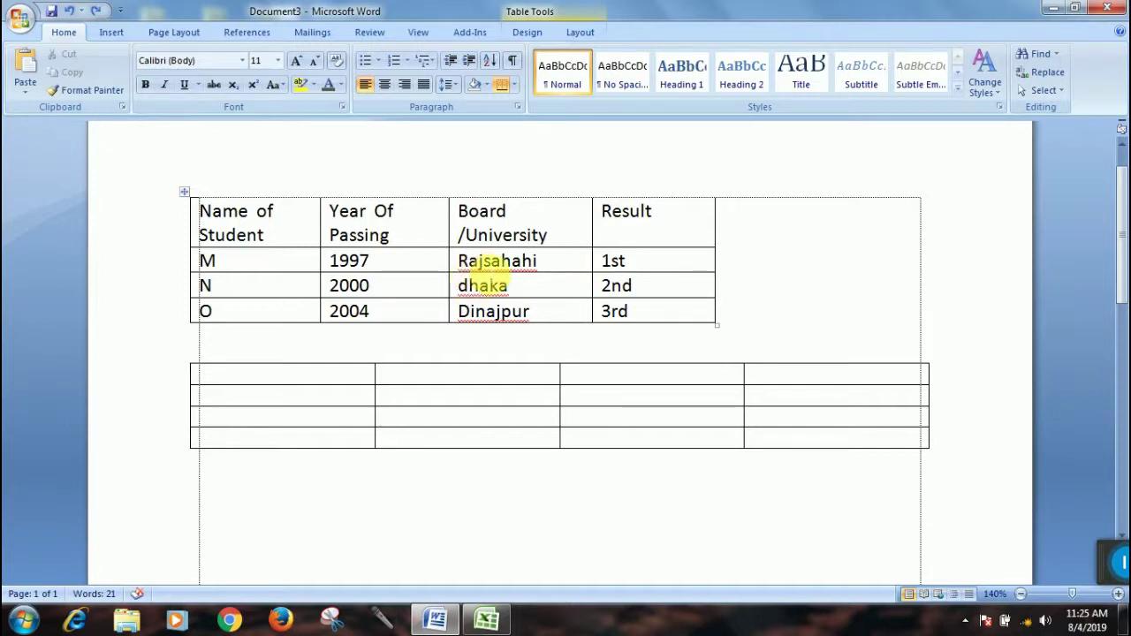
Turn the Board/University entries vertical and make the first data row taller.
drag(484, 262, 495, 331)
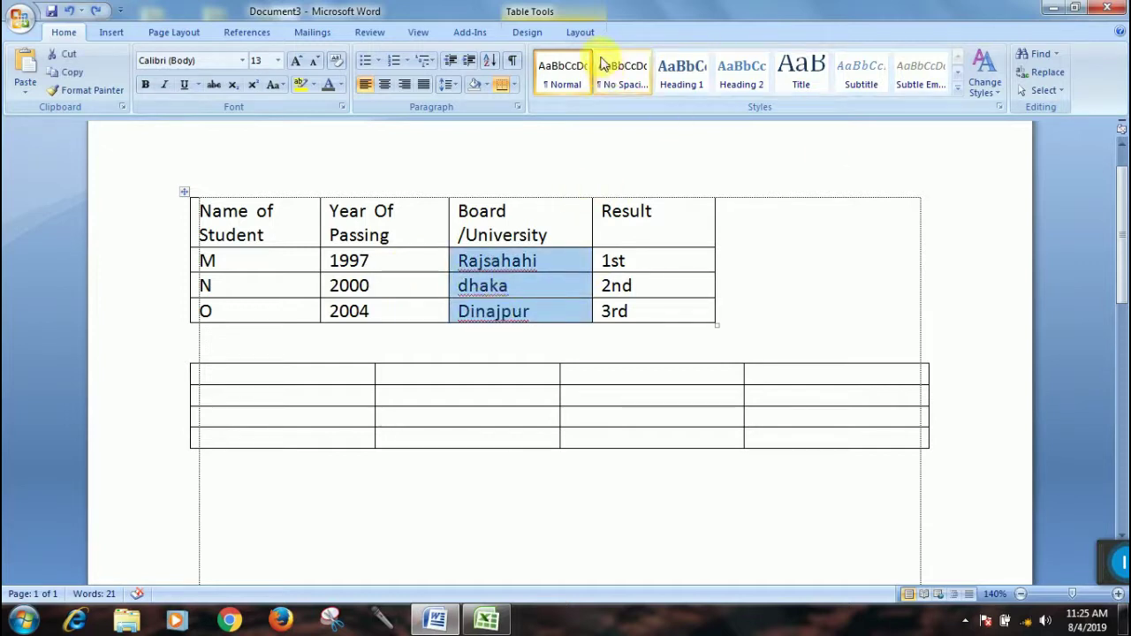
click(580, 32)
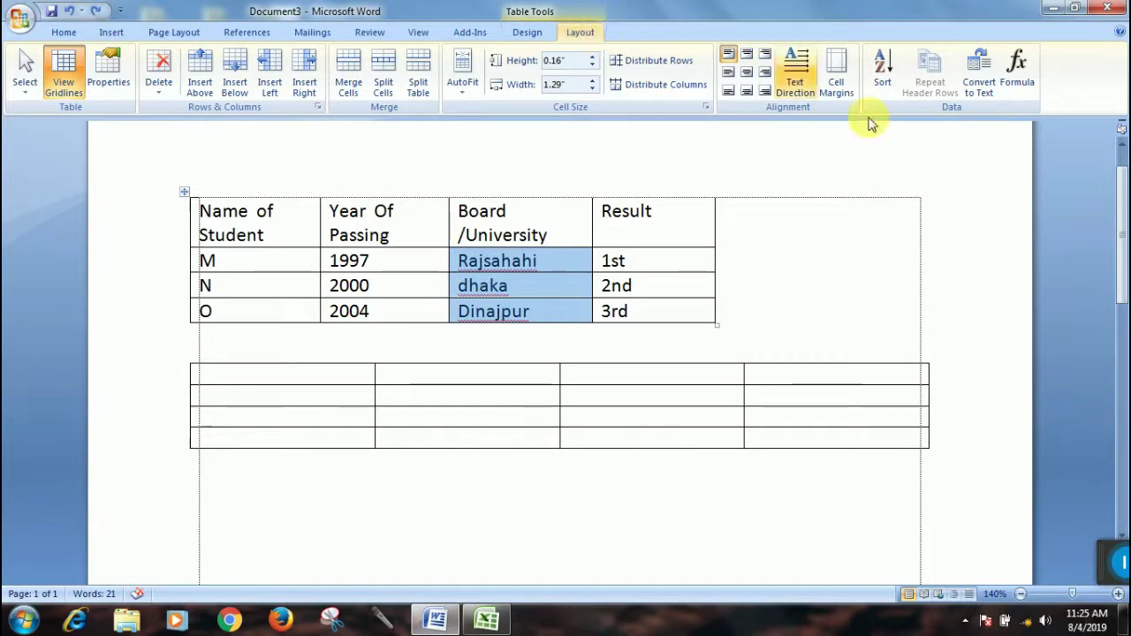
click(805, 76)
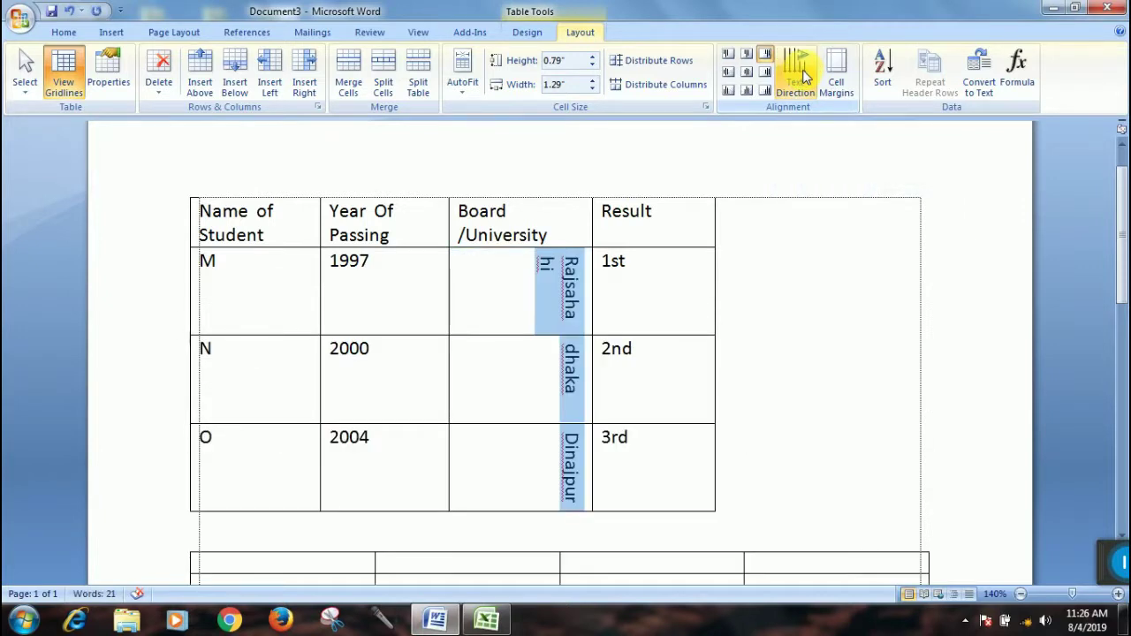
drag(498, 335, 500, 356)
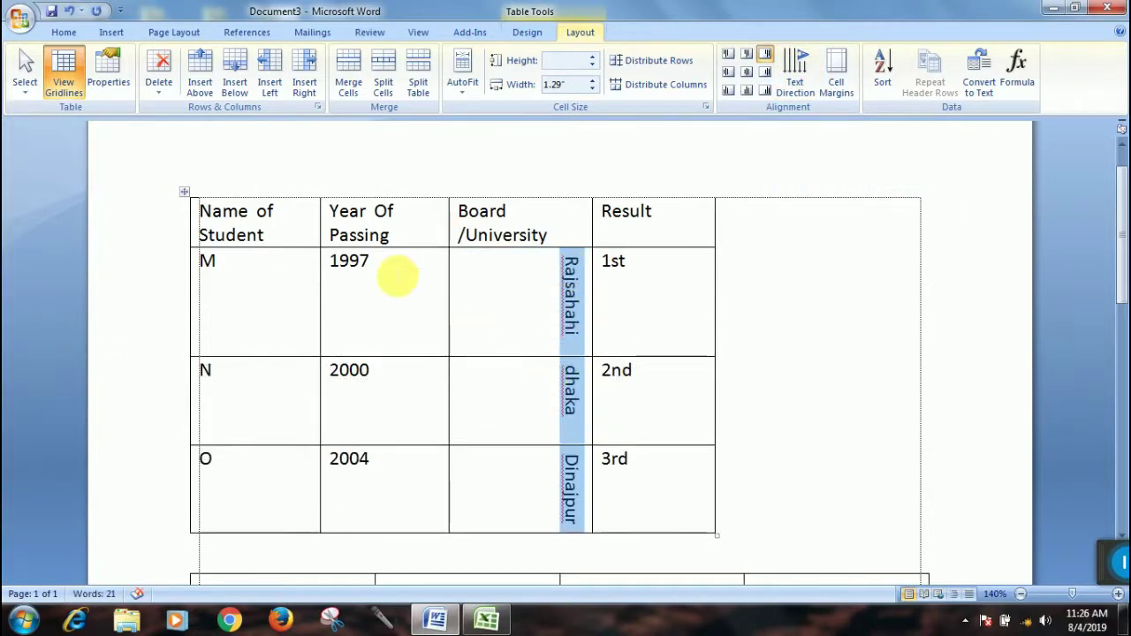
Turn the Year Of Passing entries vertical and centre both years and Board/University entries.
drag(397, 272, 371, 451)
click(799, 78)
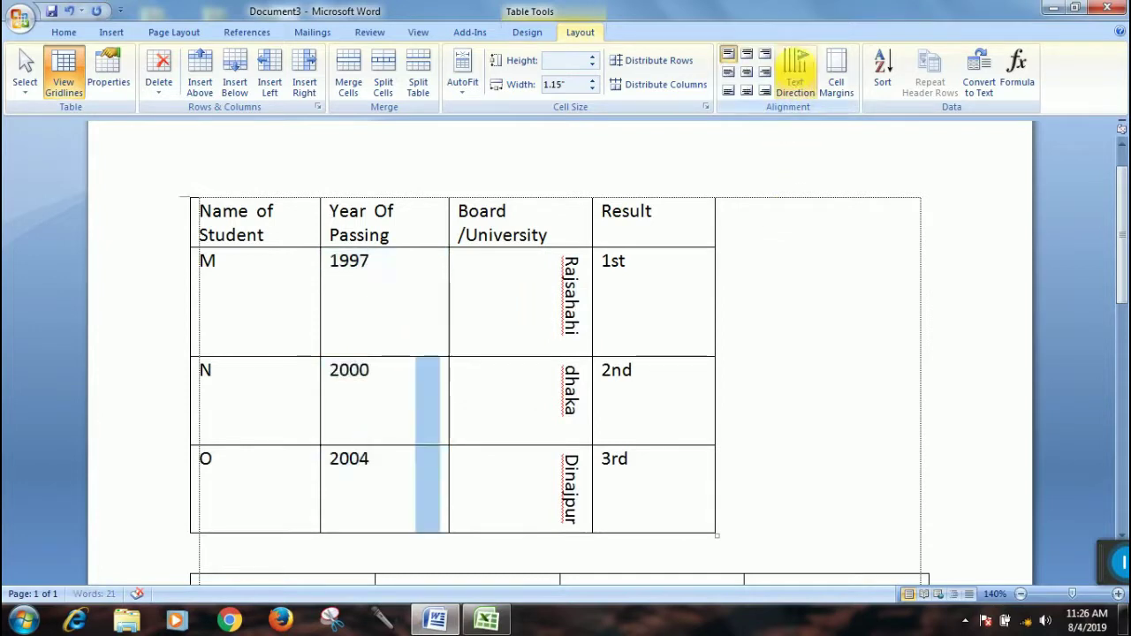
click(748, 80)
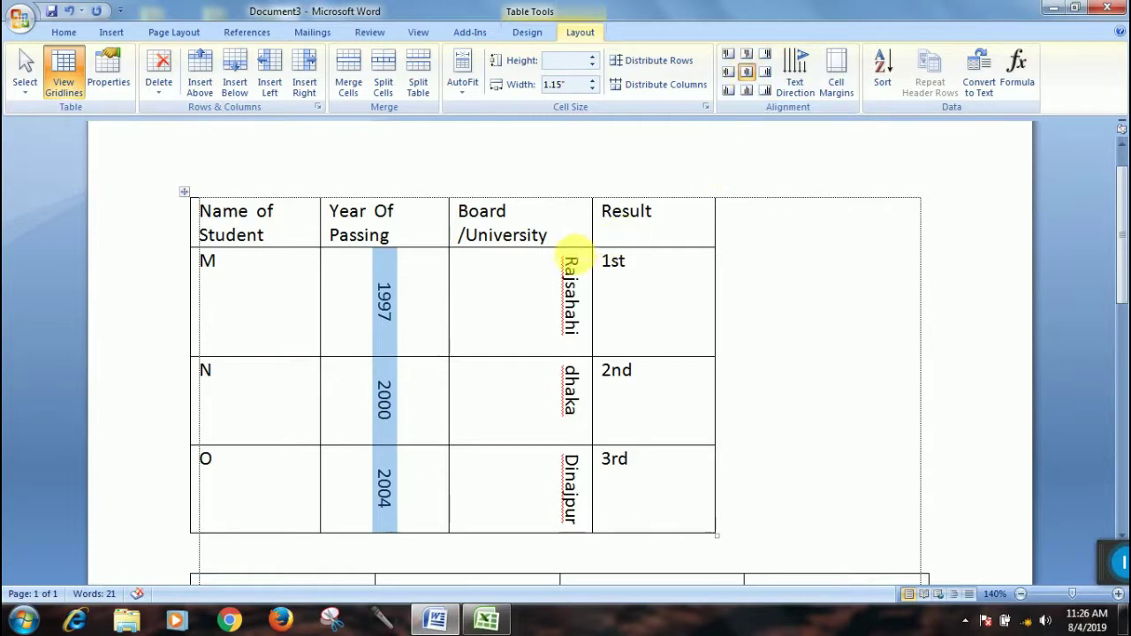
drag(570, 258, 562, 488)
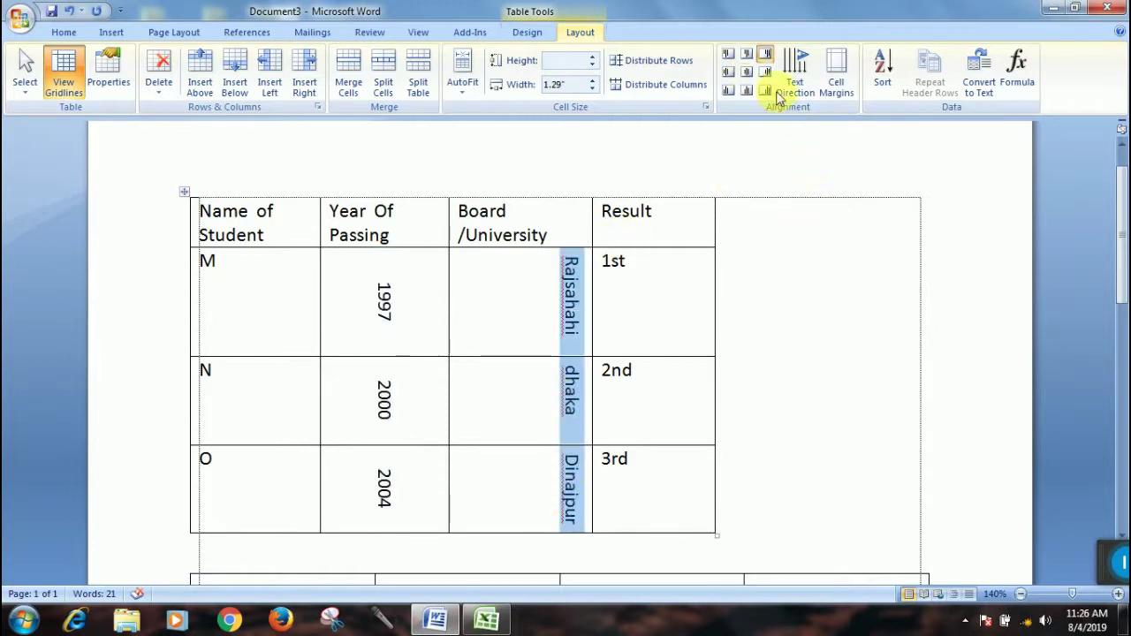
click(747, 73)
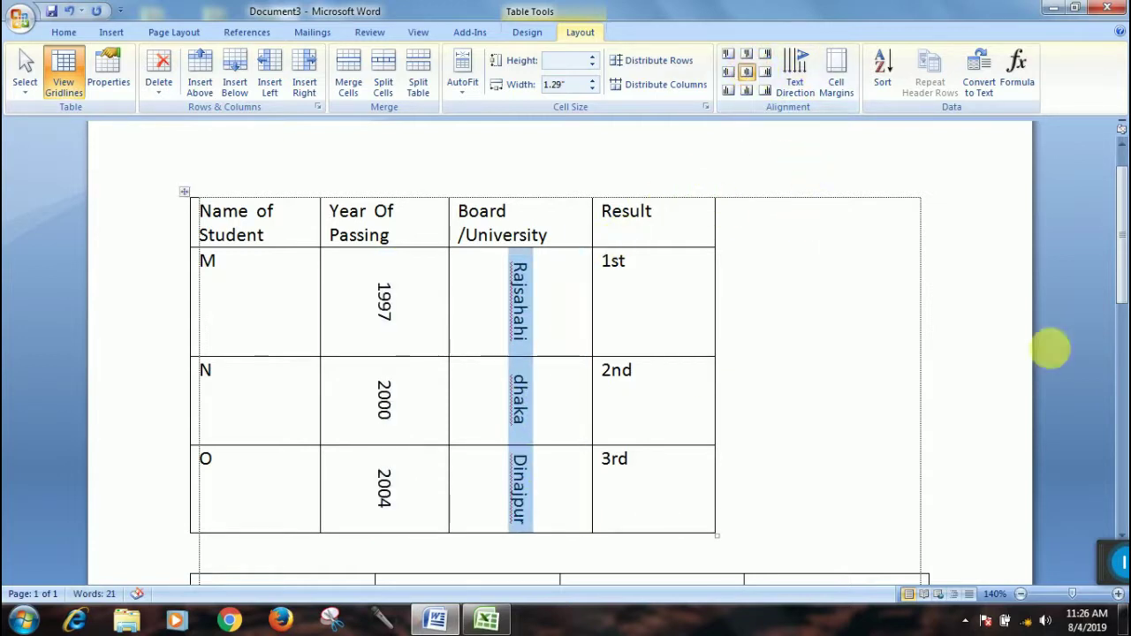
scroll(875, 333, down, 1)
Undo the vertical text, split the table above the N row, then rejoin the two parts.
key(ctrl+z)
key(ctrl+z)
key(ctrl+z)
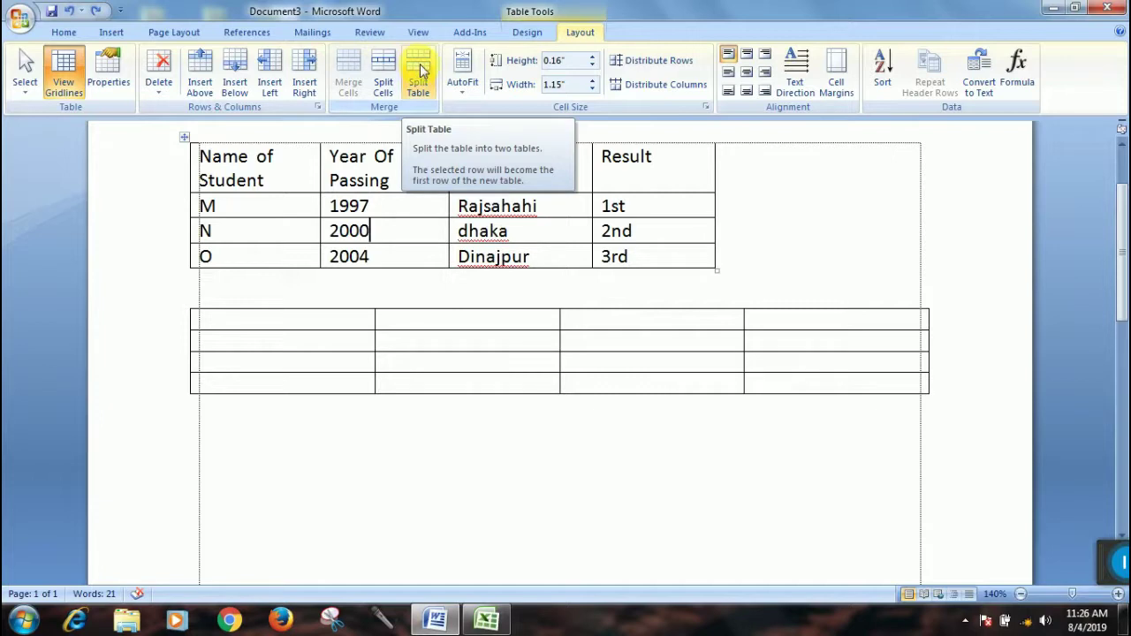
click(378, 212)
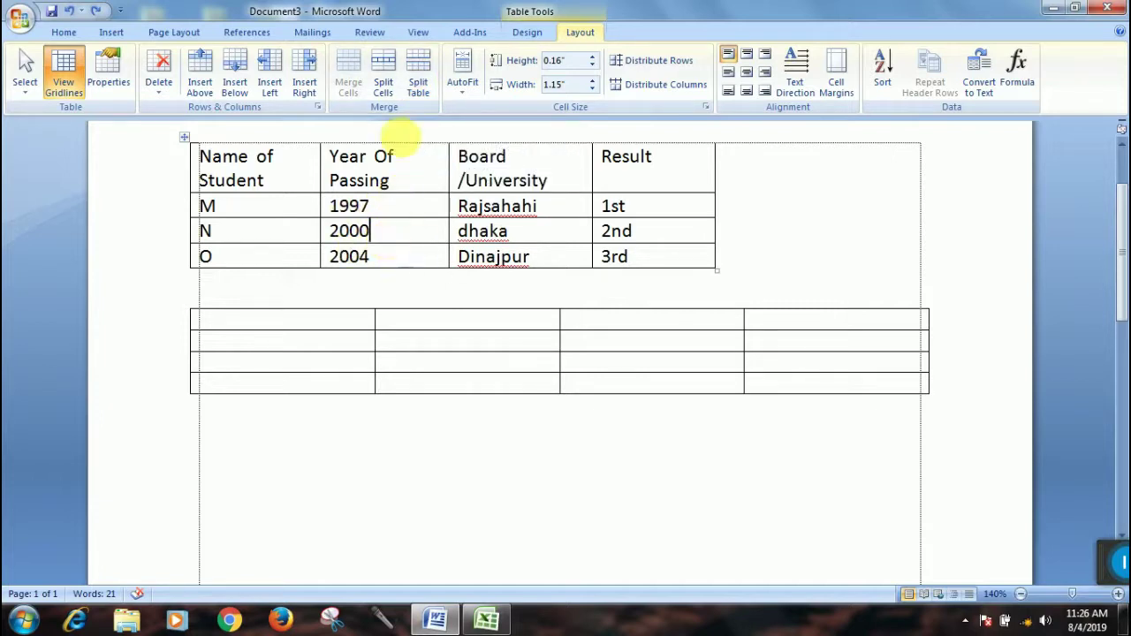
click(420, 77)
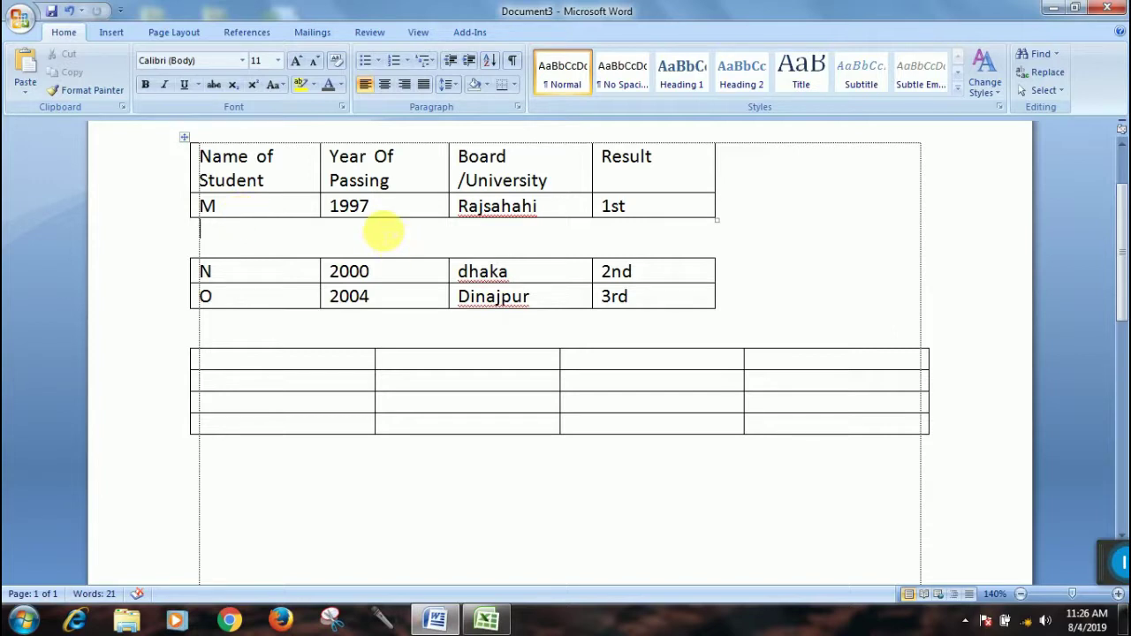
key(Delete)
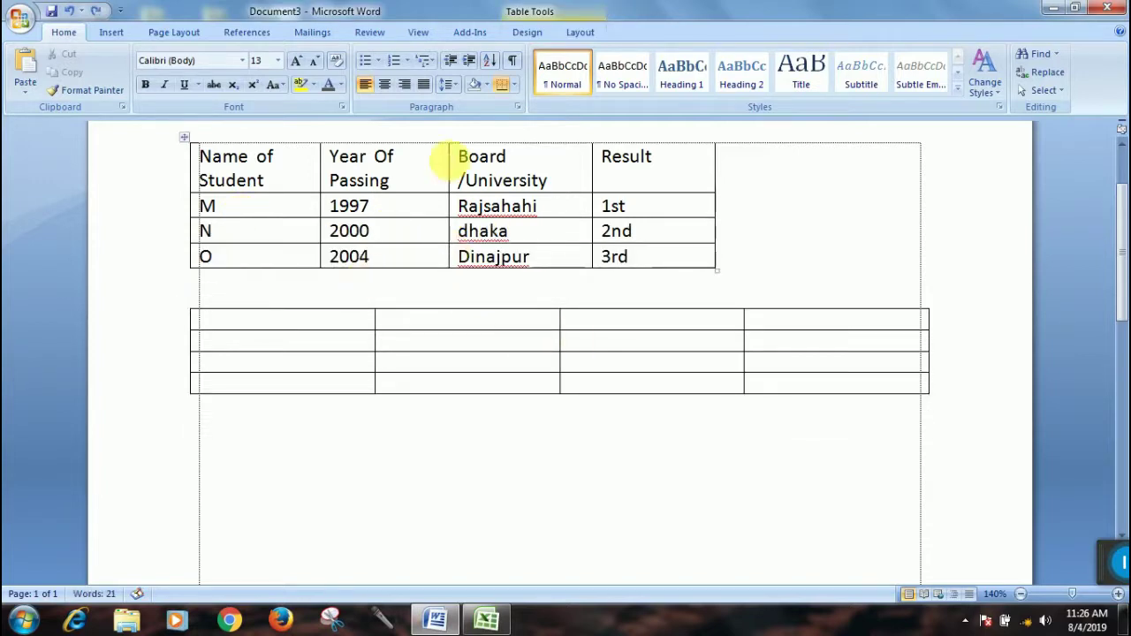
Clear the existing Result values and add an empty row below the table.
drag(619, 206, 631, 256)
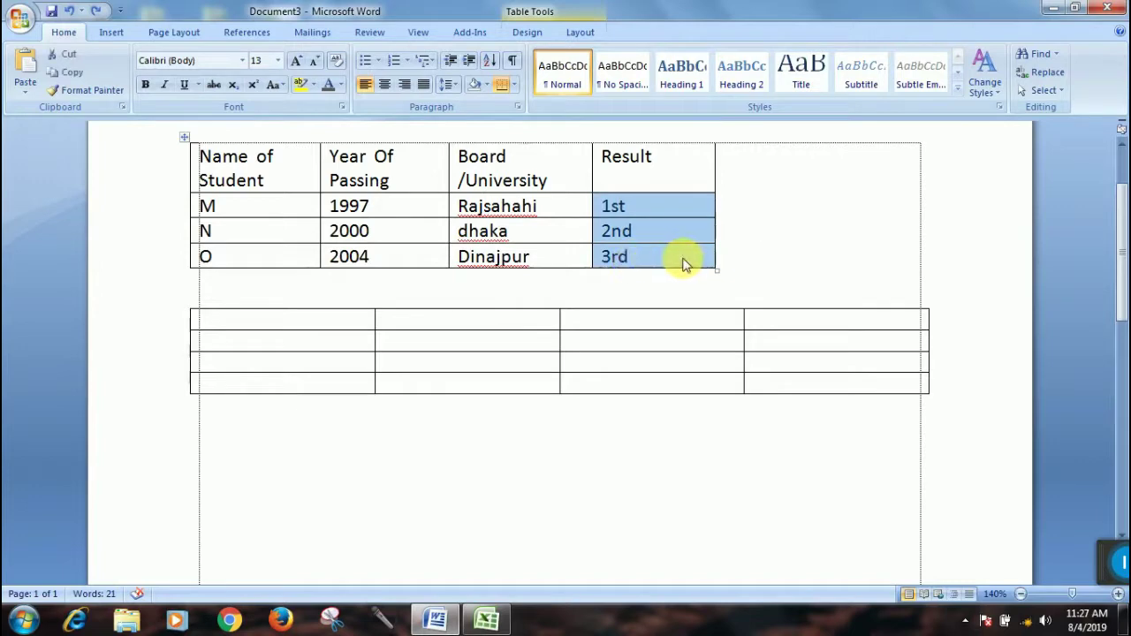
key(Delete)
click(733, 256)
key(Return)
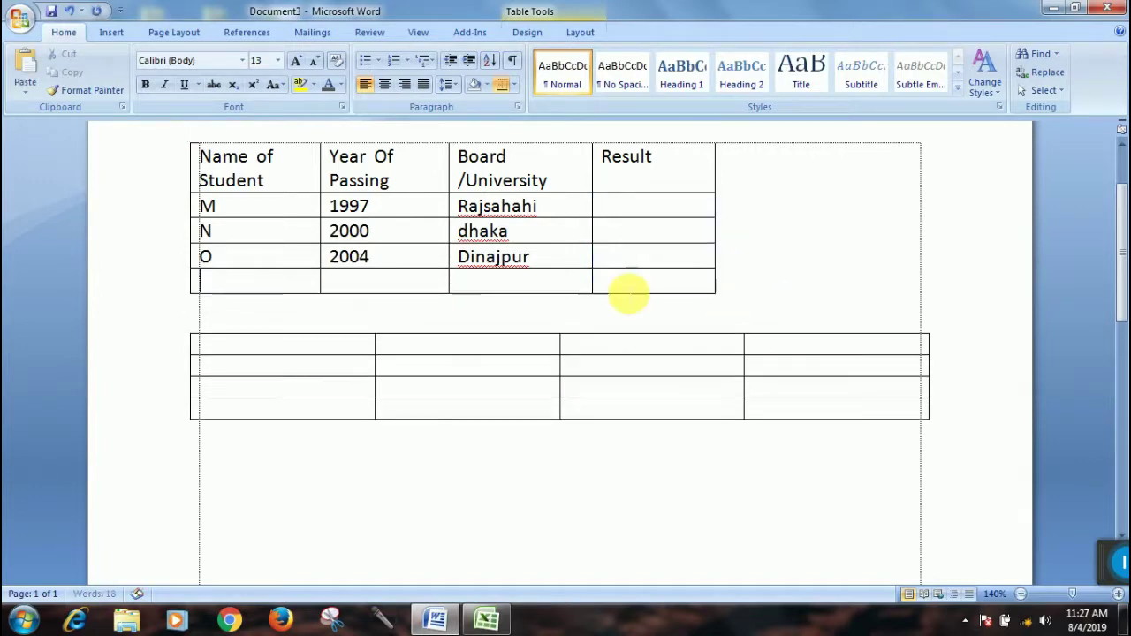
Enter 456, 45 and 123 in the Result cells of rows M, N and O.
click(648, 212)
text(456)
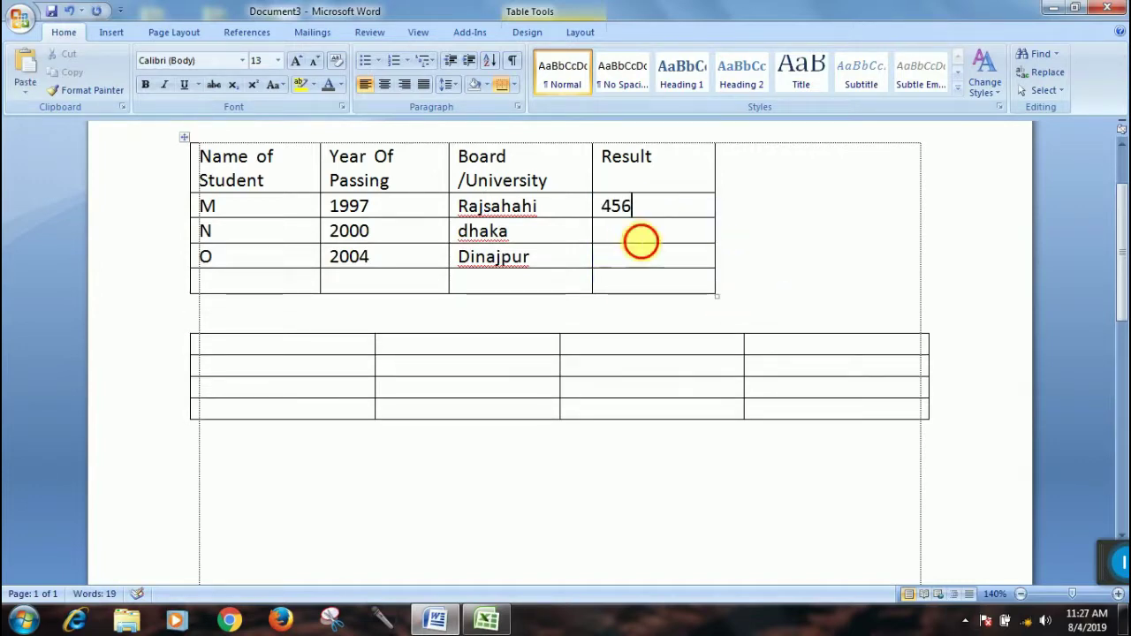
click(639, 237)
text(45)
click(641, 256)
text(123)
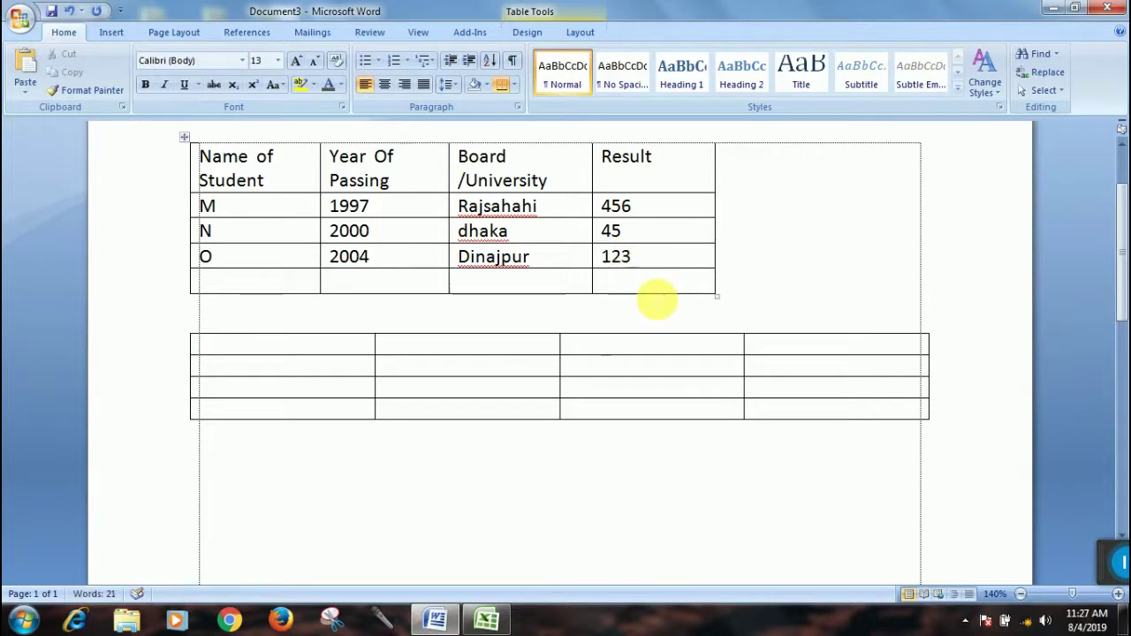
Check the new Result numbers, then place the insertion point in the empty bottom Result cell.
click(628, 283)
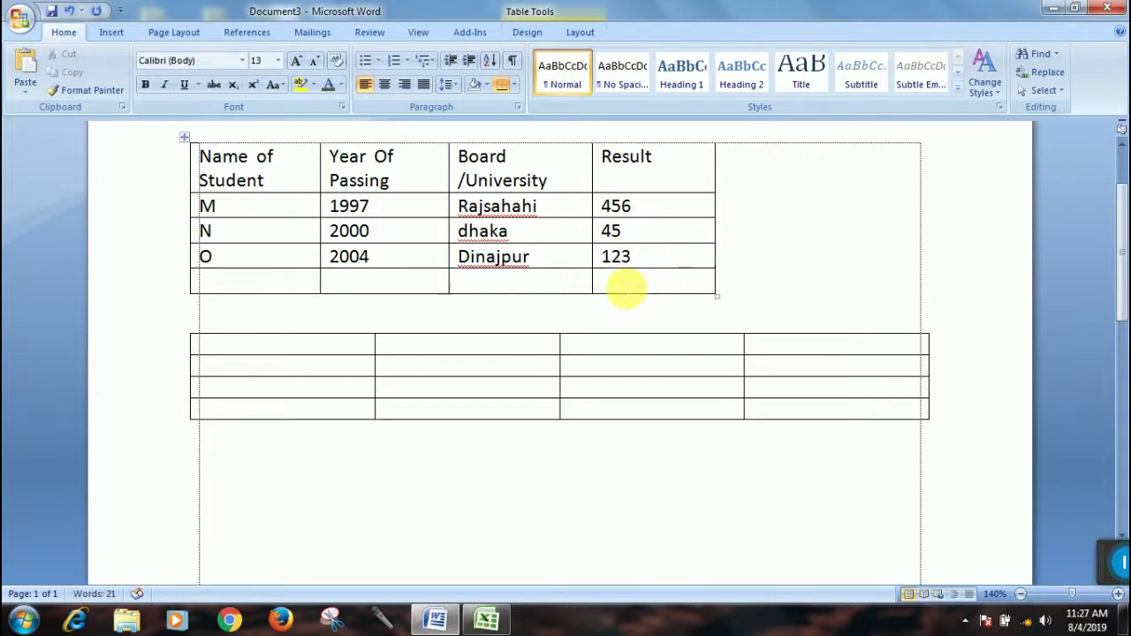
drag(618, 208, 617, 255)
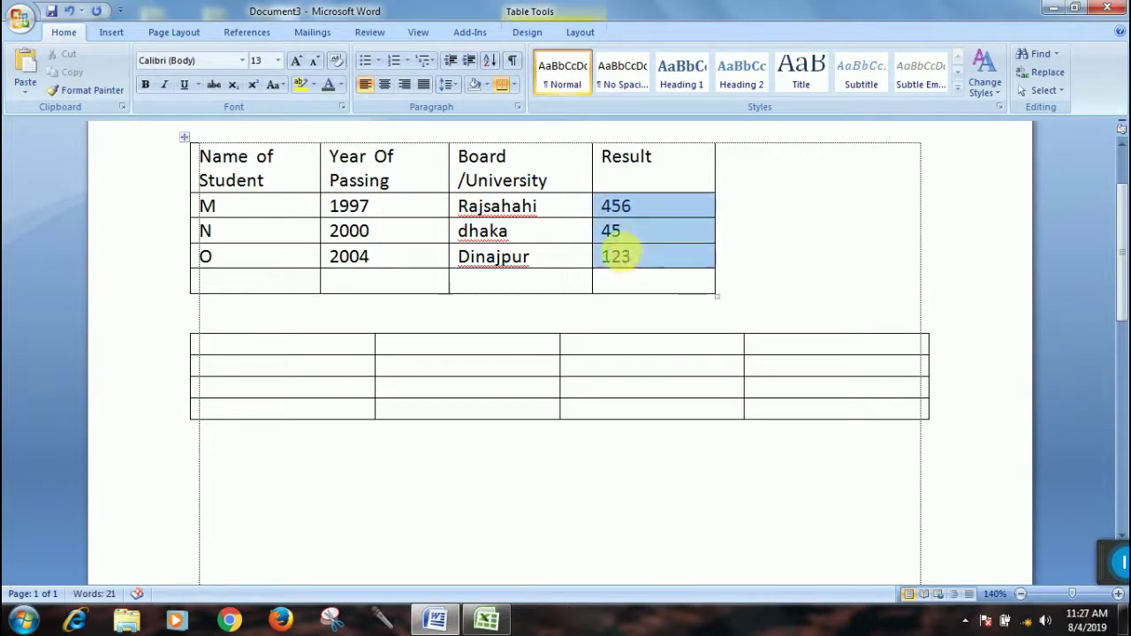
click(610, 235)
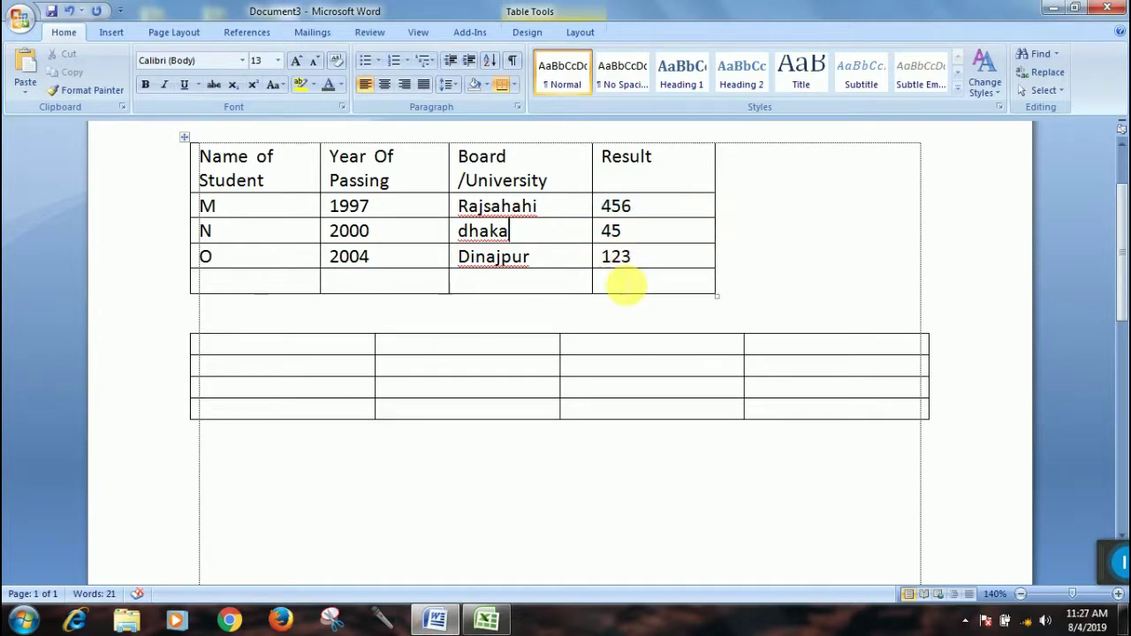
click(625, 284)
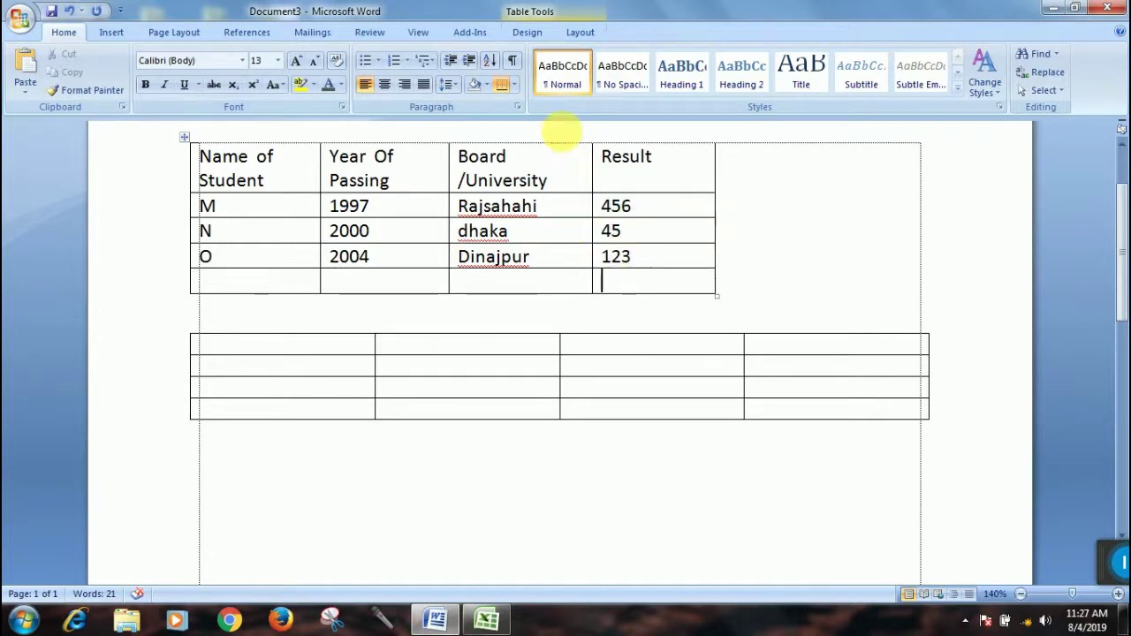
click(584, 33)
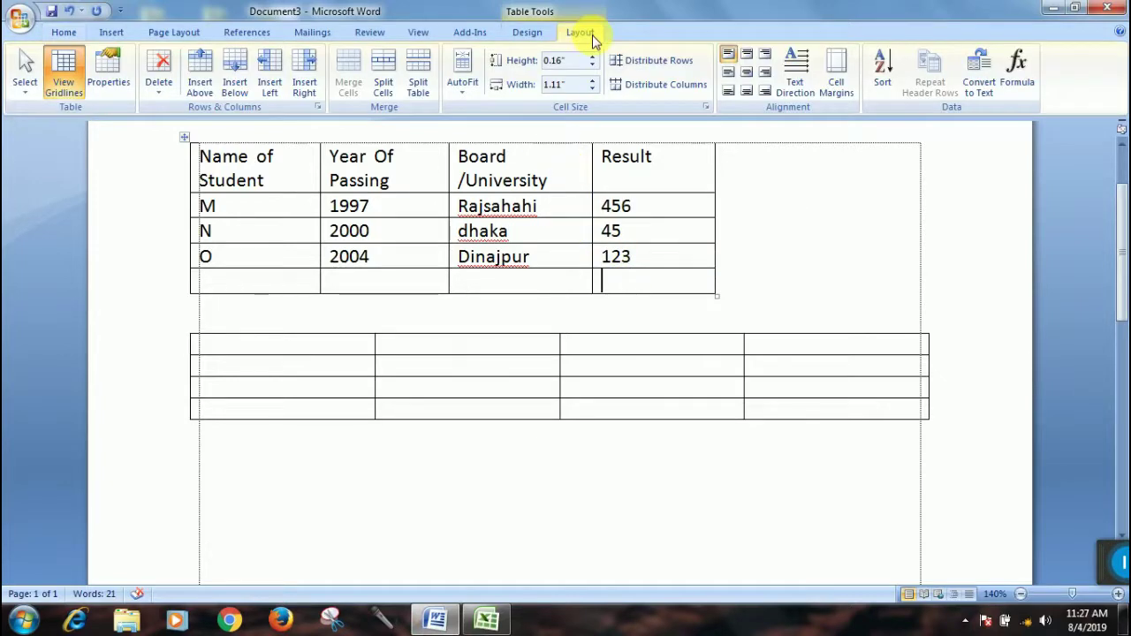
Insert a =SUM(ABOVE) total of 624 in the bottom cell, then undo the table edits.
click(1019, 75)
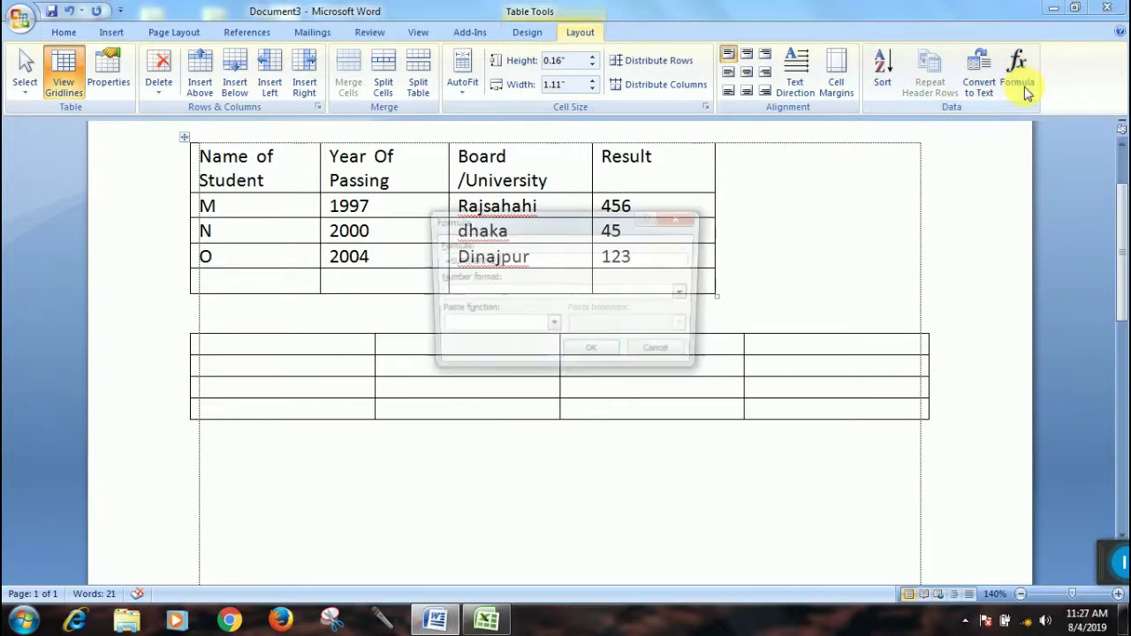
drag(591, 214, 685, 281)
drag(793, 281, 1039, 183)
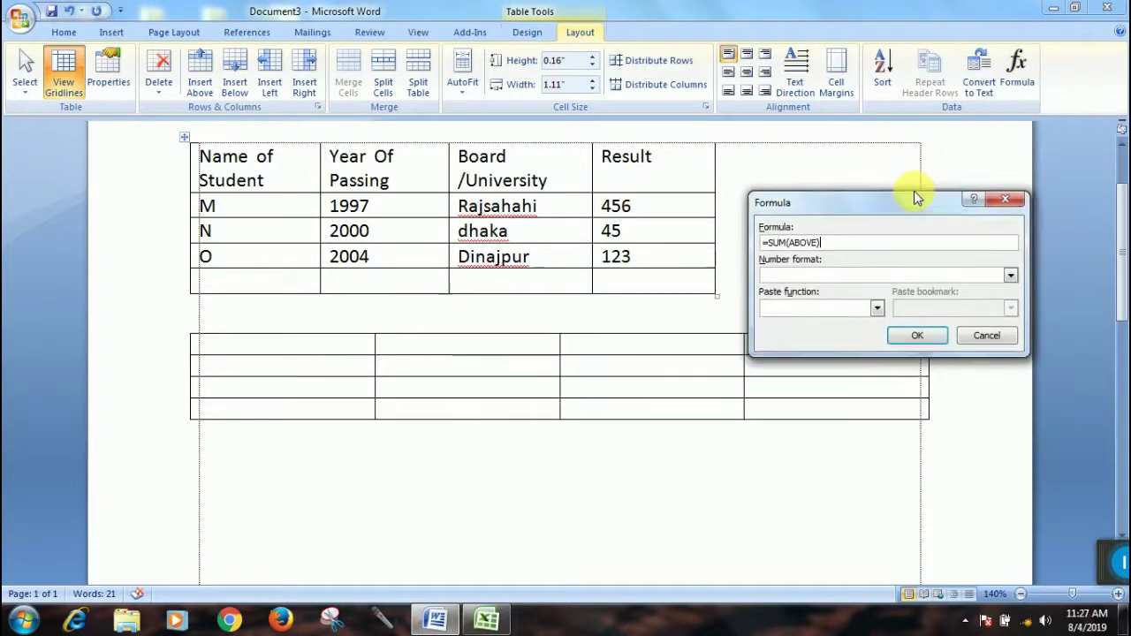
click(919, 319)
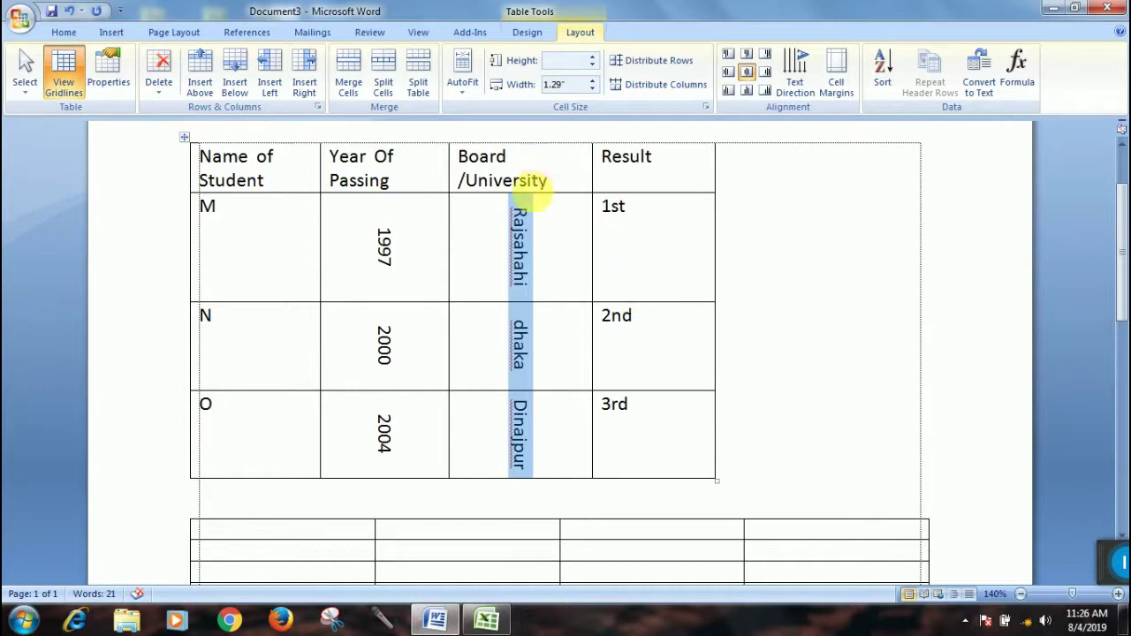
key(ctrl+z)
key(ctrl+z)
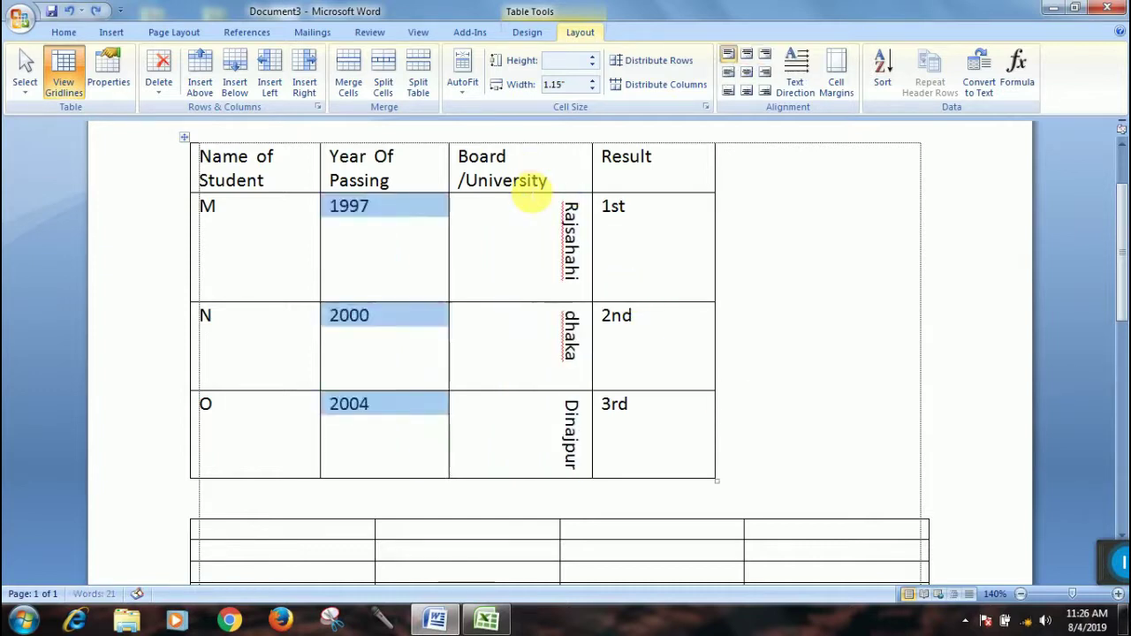